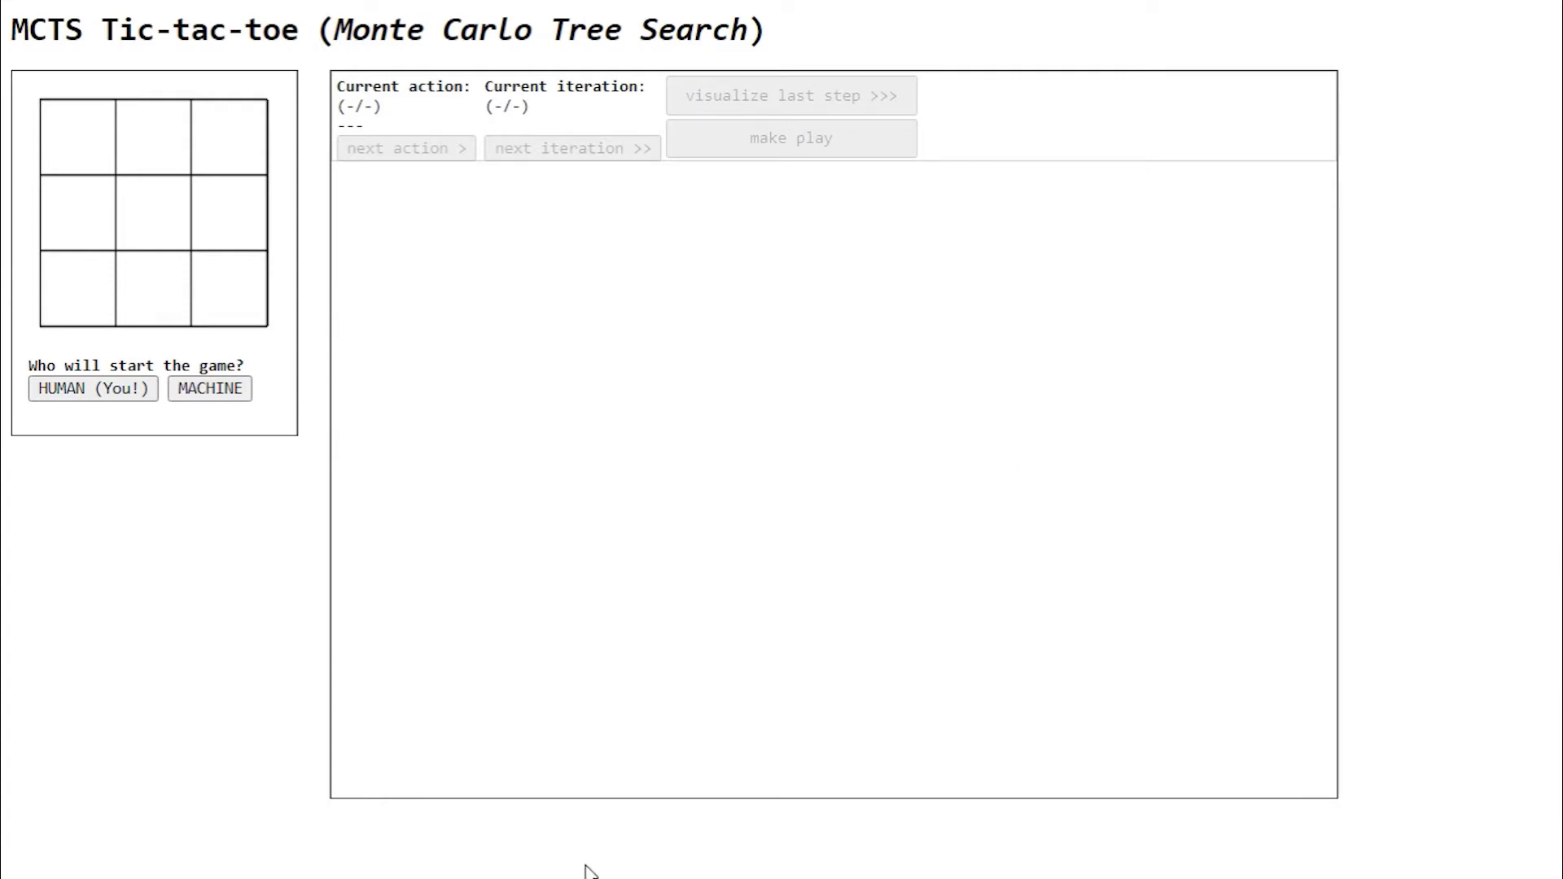
- Let the human move first and place an h in the middle-left square
click(127, 391)
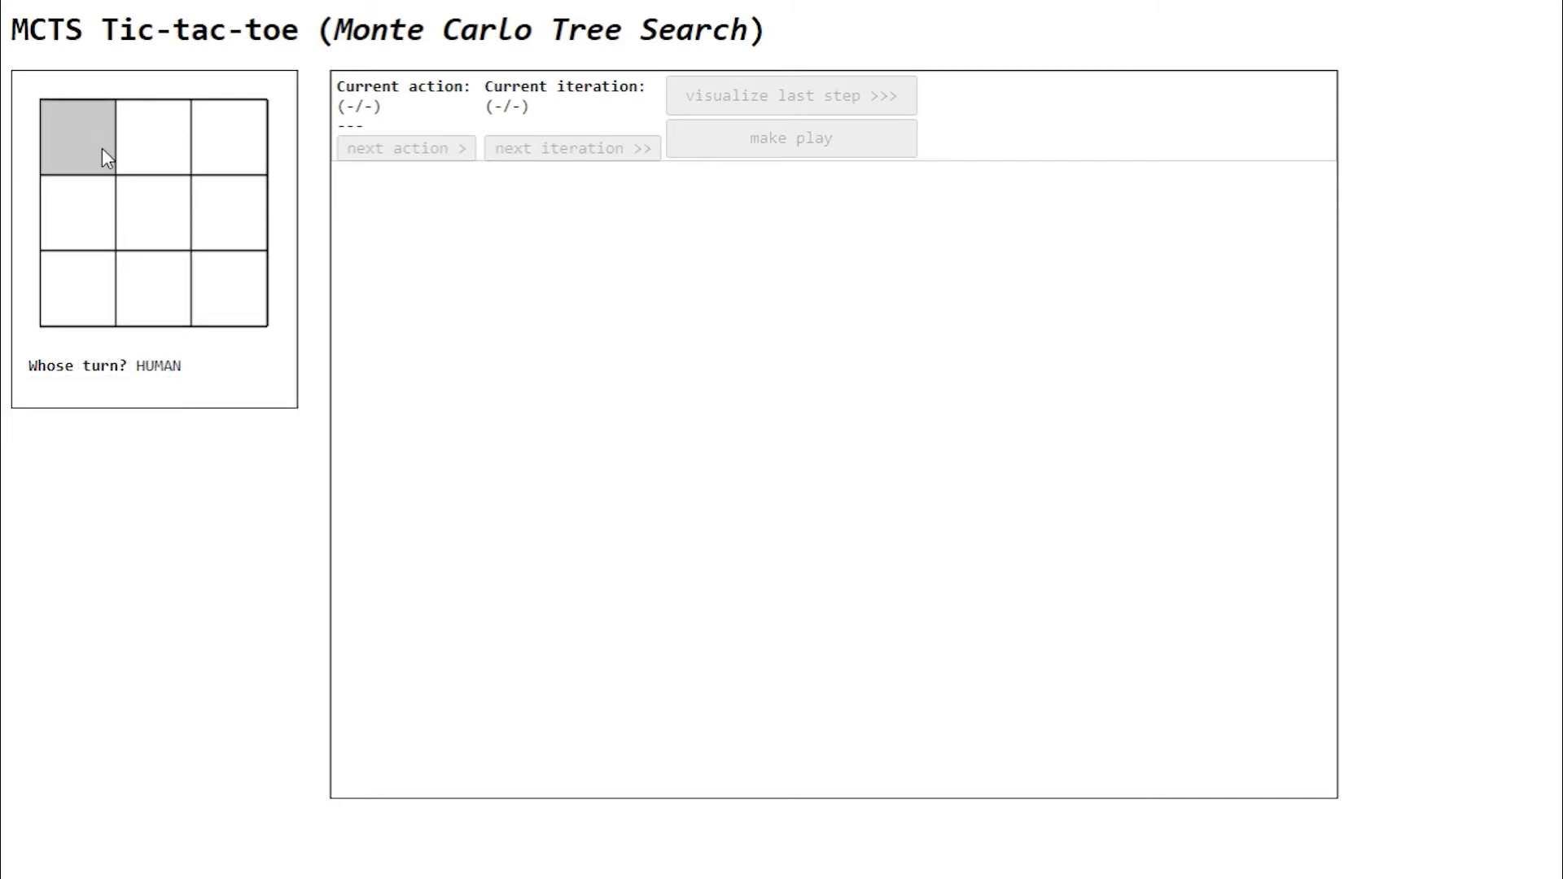
click(91, 238)
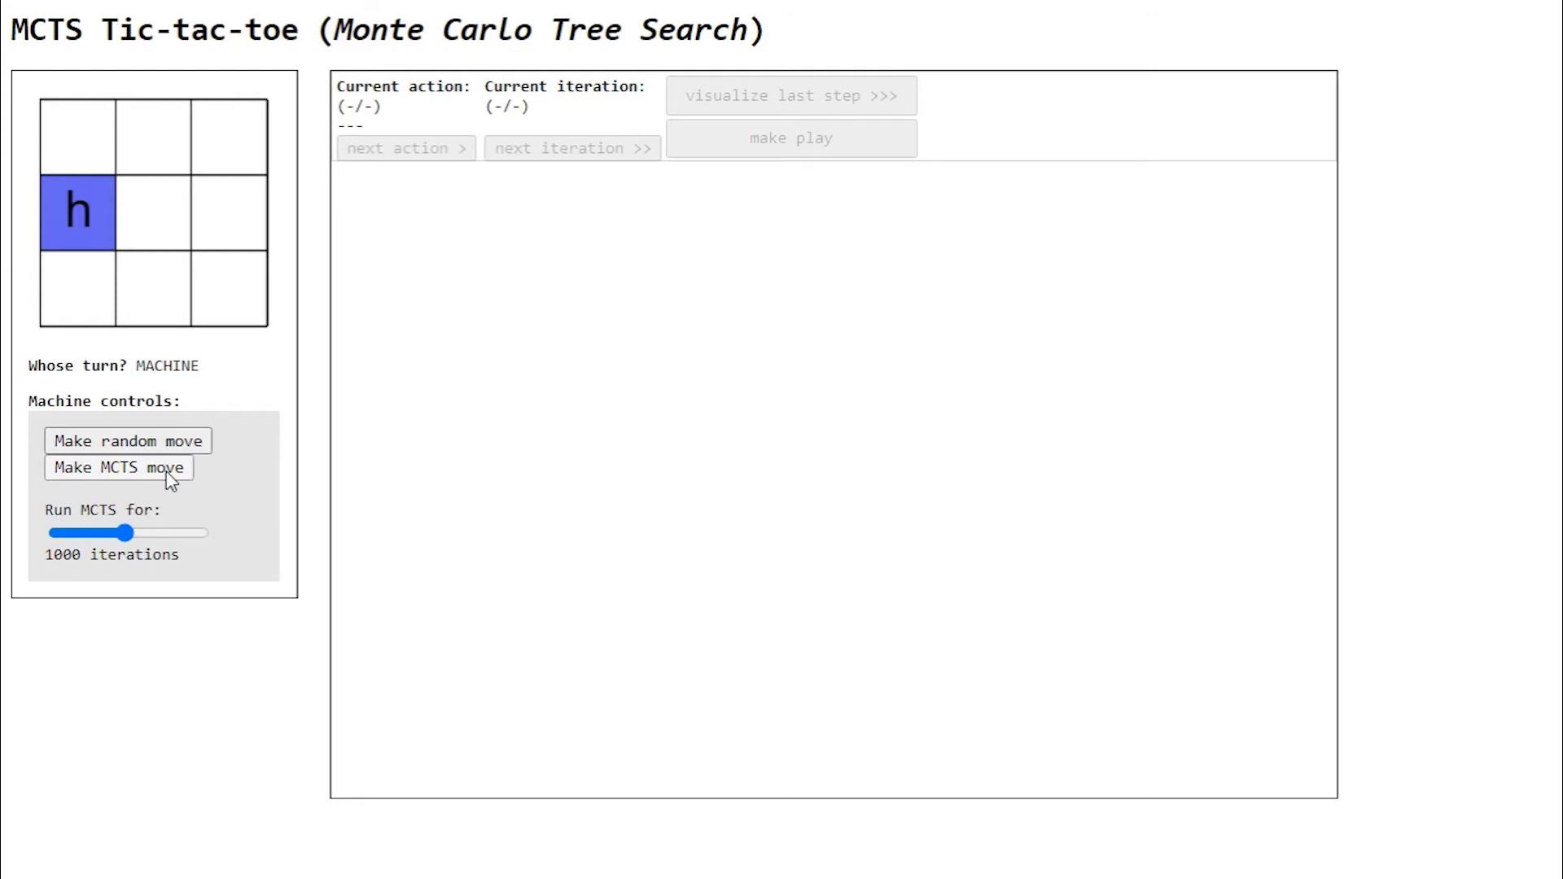
- Run a 1000-iteration MCTS search for the machine's reply and reposition the root node in view
click(166, 472)
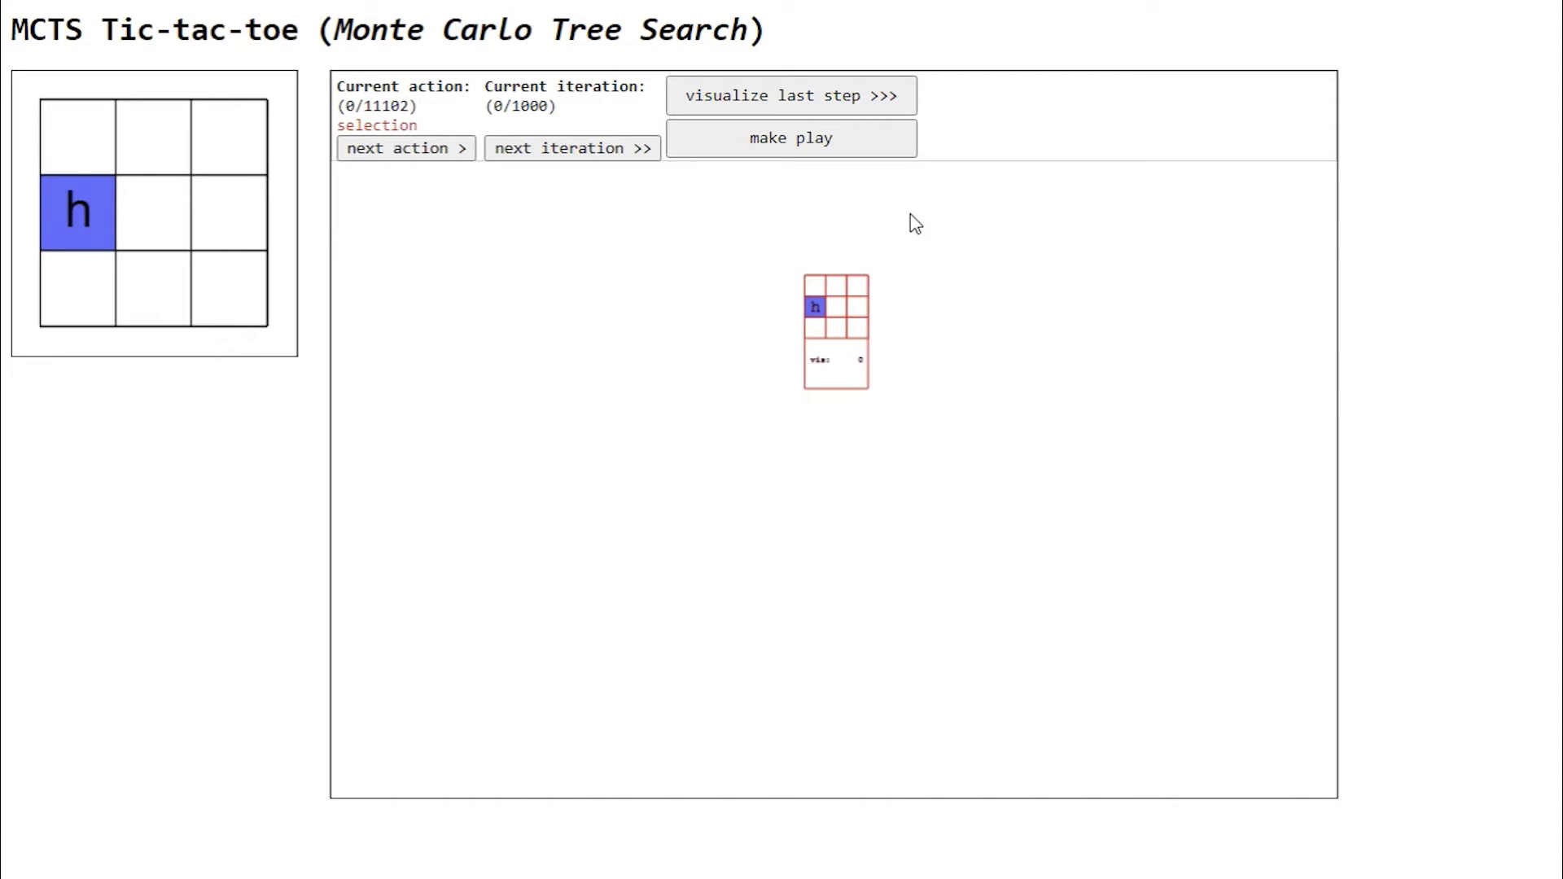
mouse_move(934, 305)
mouse_down()
mouse_move(912, 409)
mouse_move(914, 293)
mouse_up()
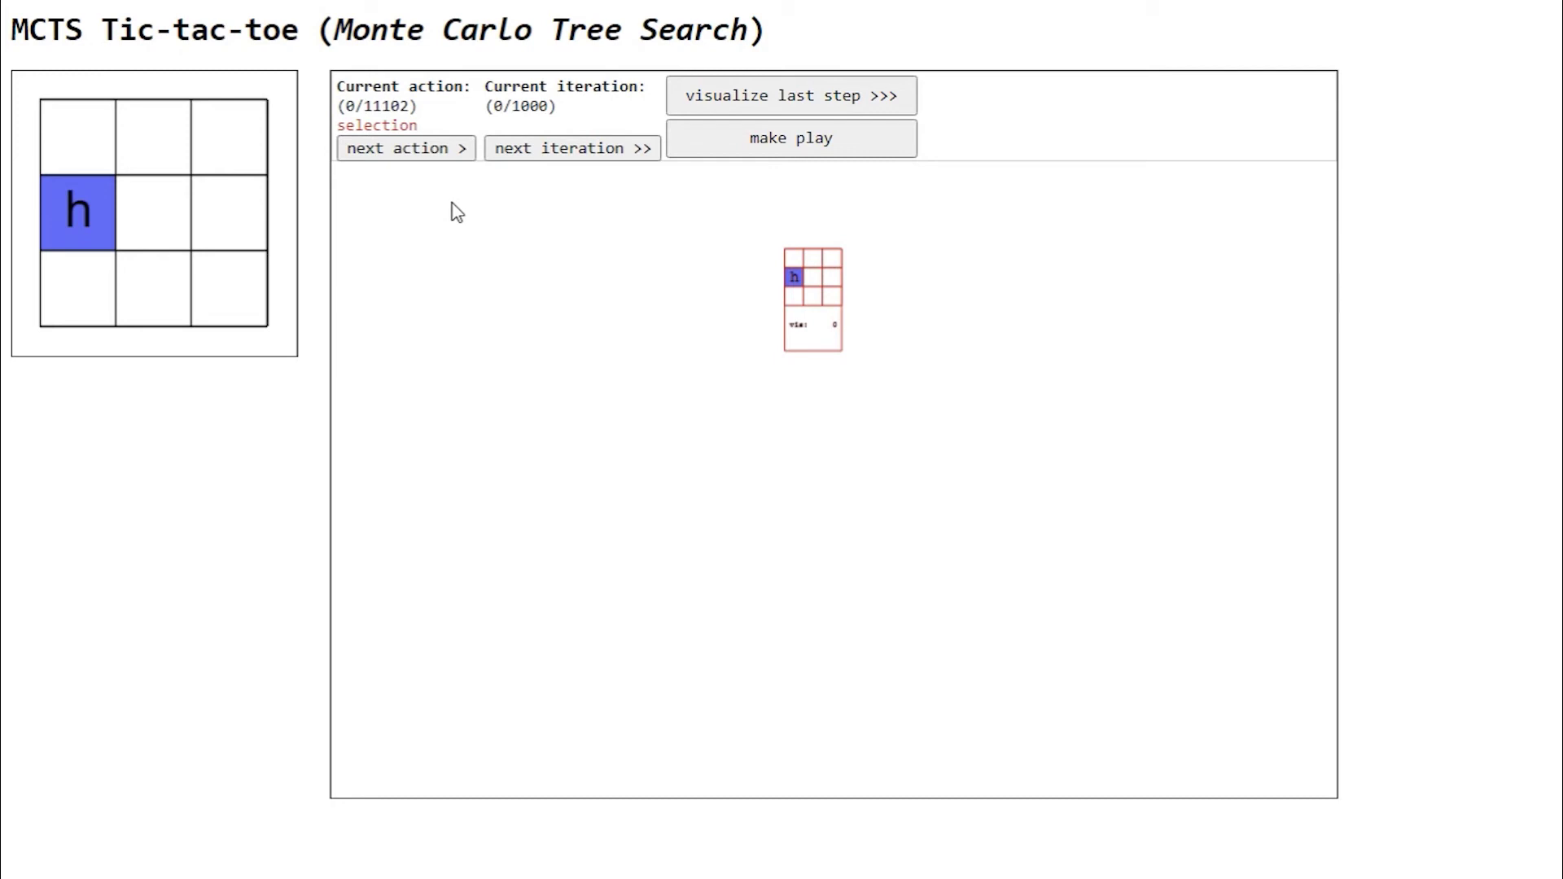
- Step through expansion, simulation and backpropagation, adding a bottom-left child with val 1, vis 1
click(431, 154)
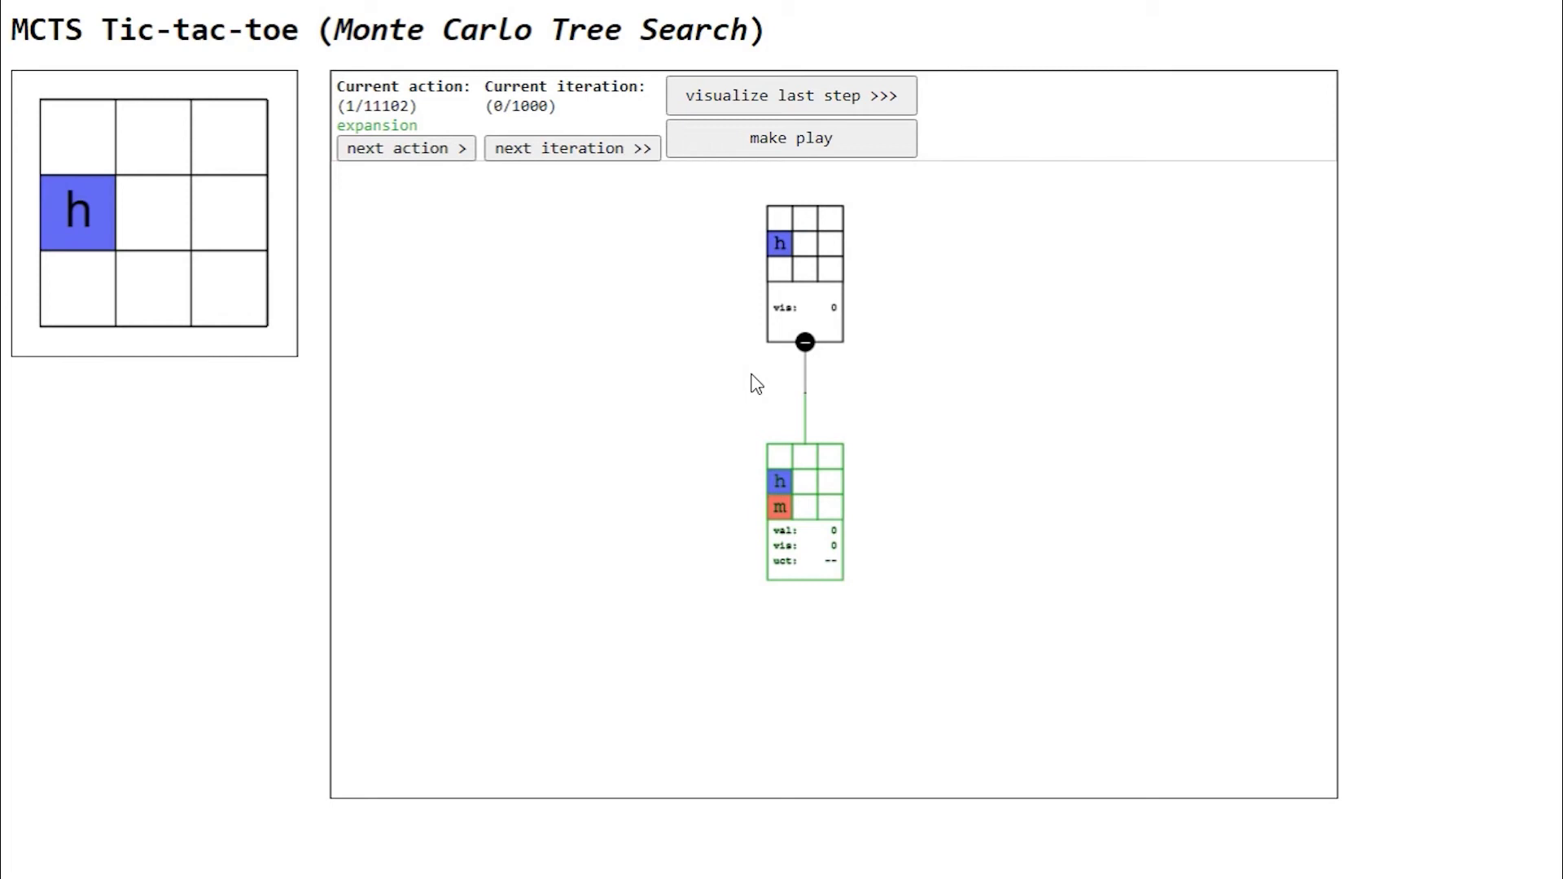
click(459, 154)
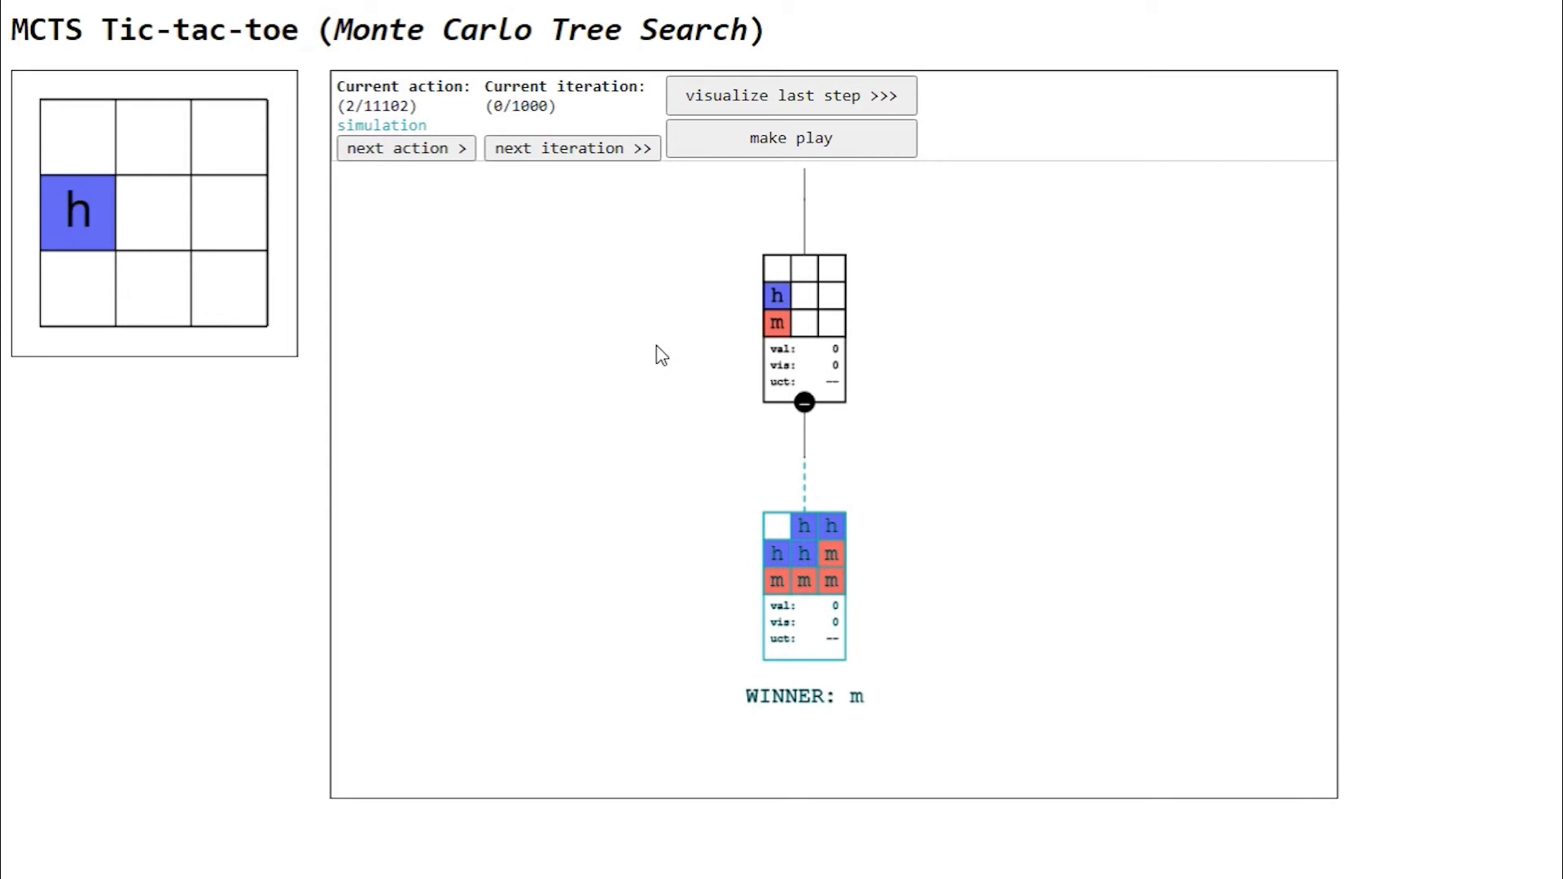
click(442, 158)
drag(638, 265, 629, 506)
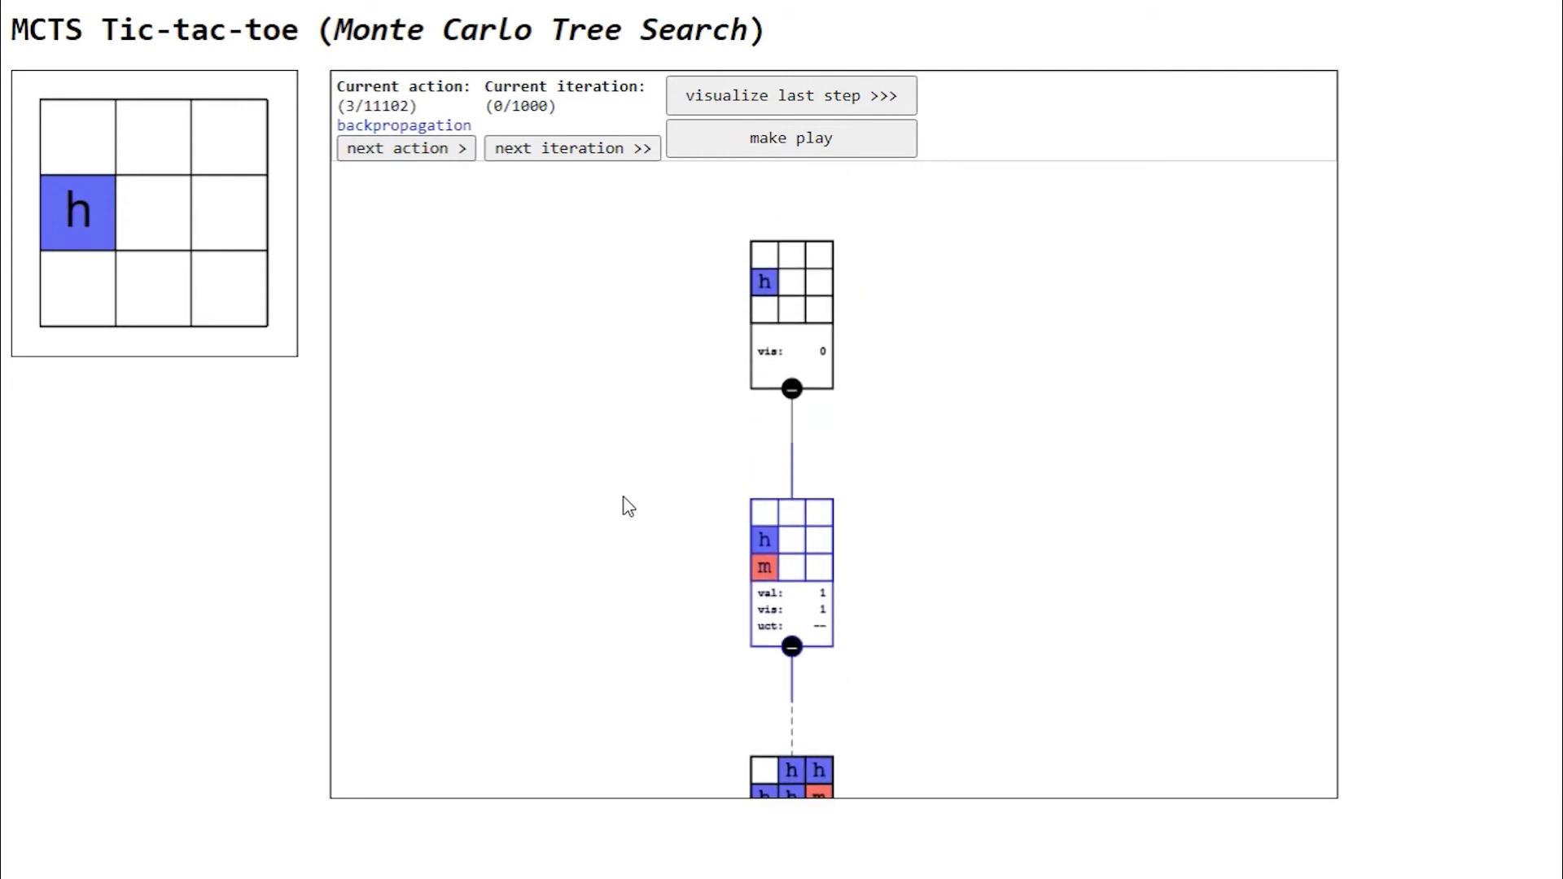
click(429, 153)
drag(421, 277, 416, 334)
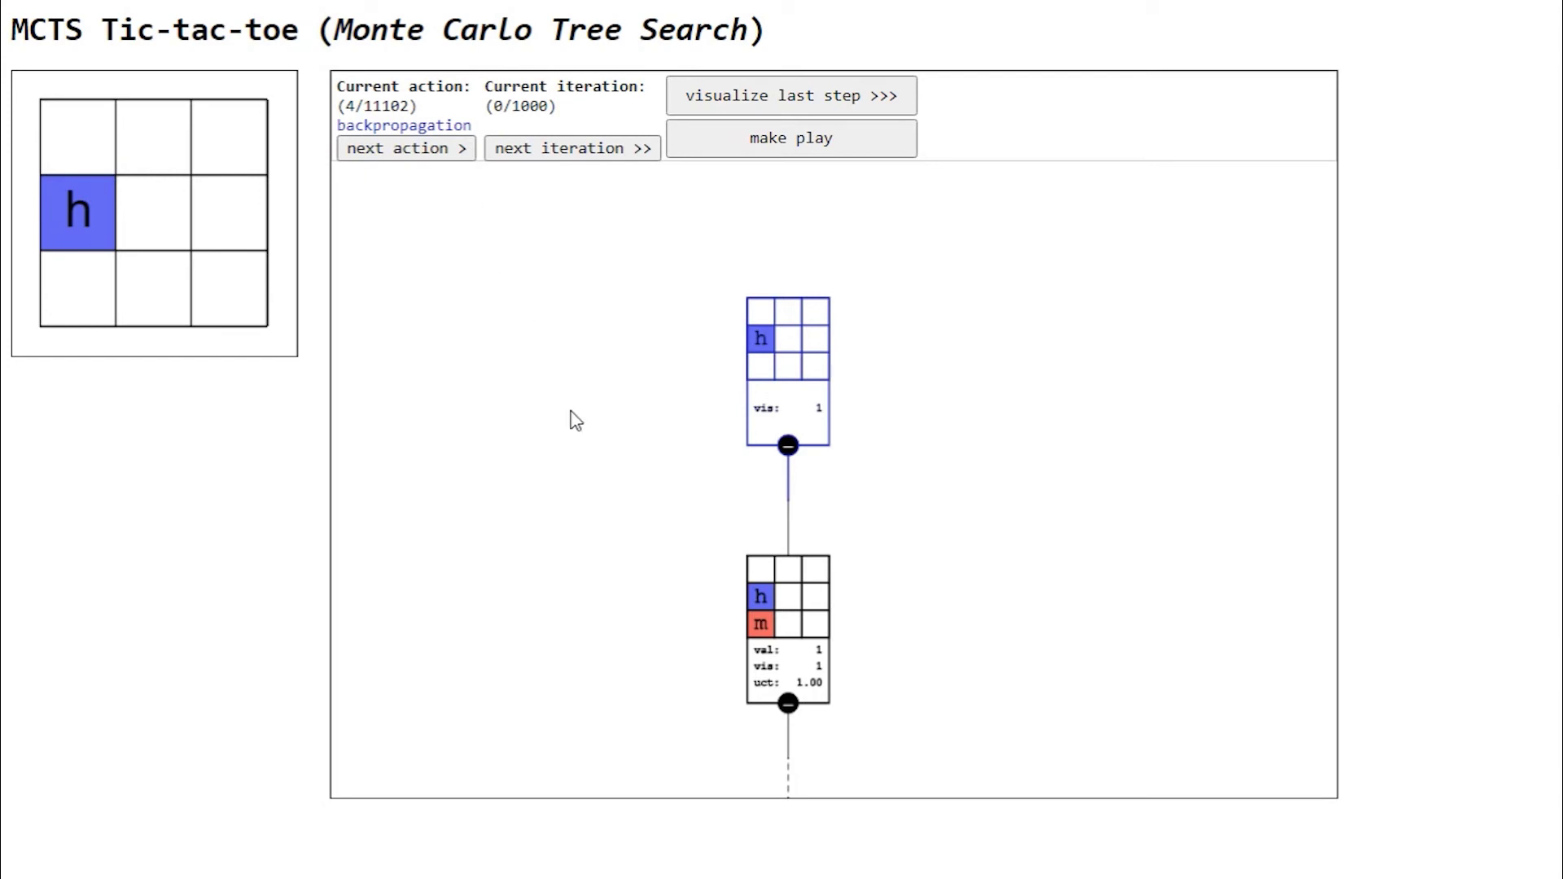
drag(689, 642, 677, 527)
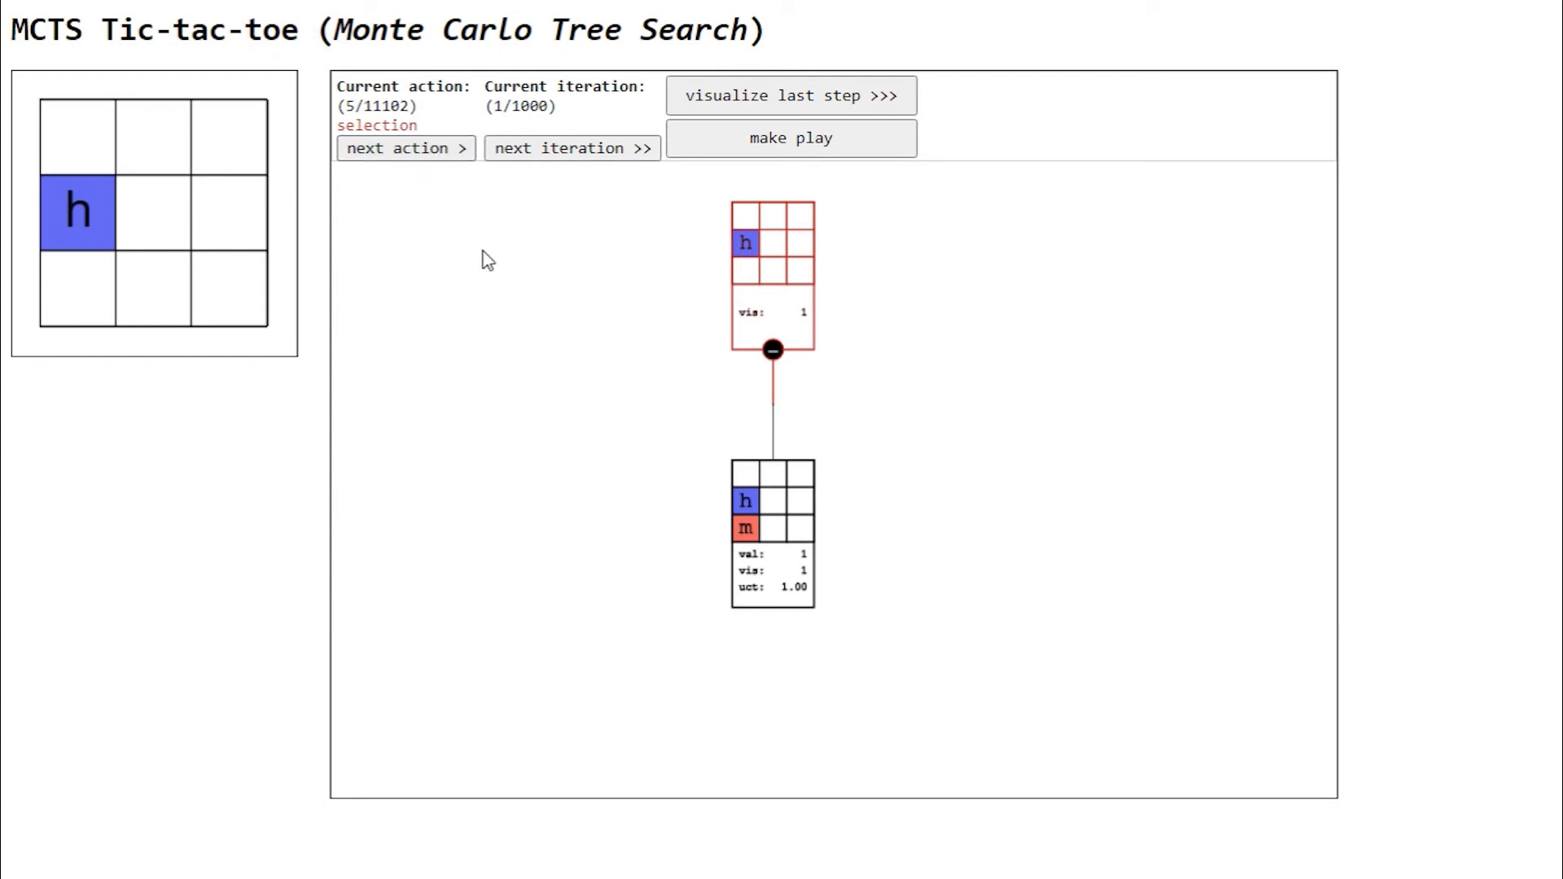
- Step action by action through the second and third search iterations
click(465, 159)
click(464, 159)
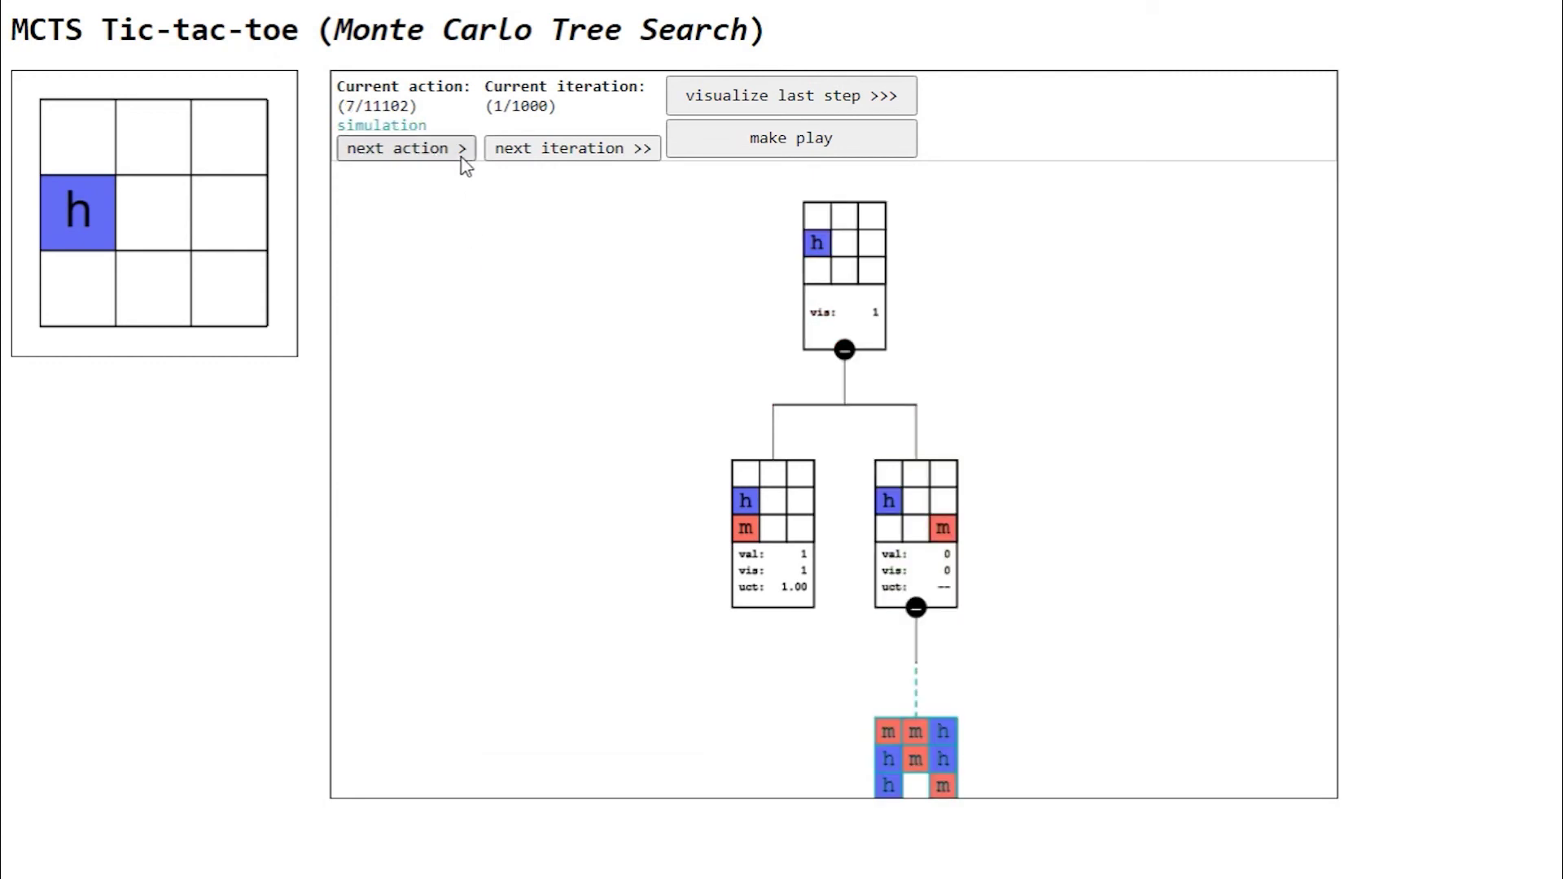
click(464, 160)
click(464, 160)
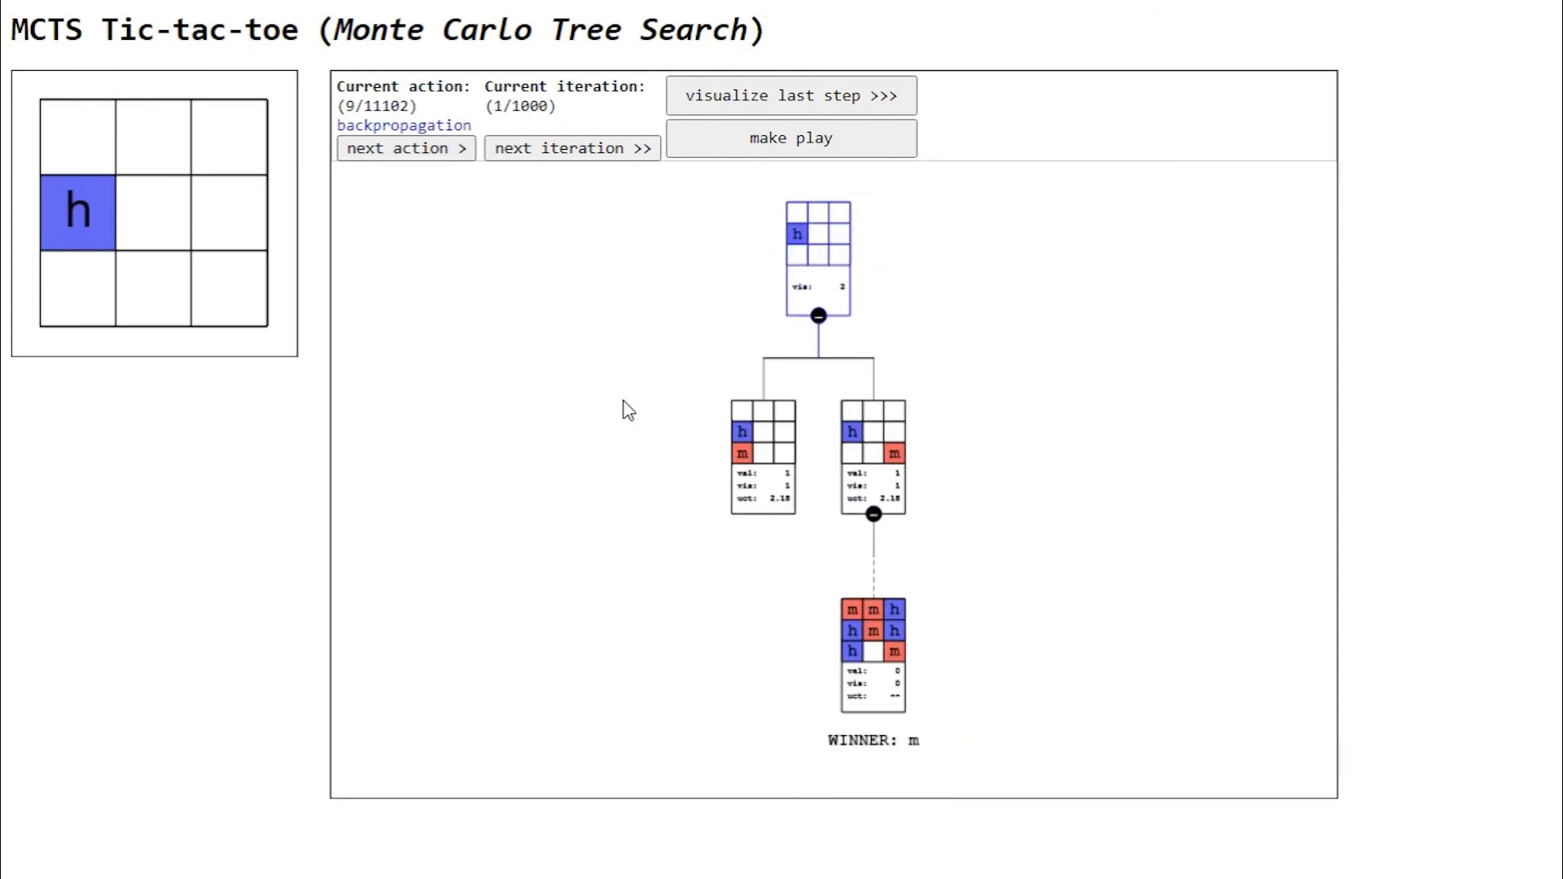
click(428, 161)
click(428, 161)
click(428, 162)
click(427, 161)
click(428, 161)
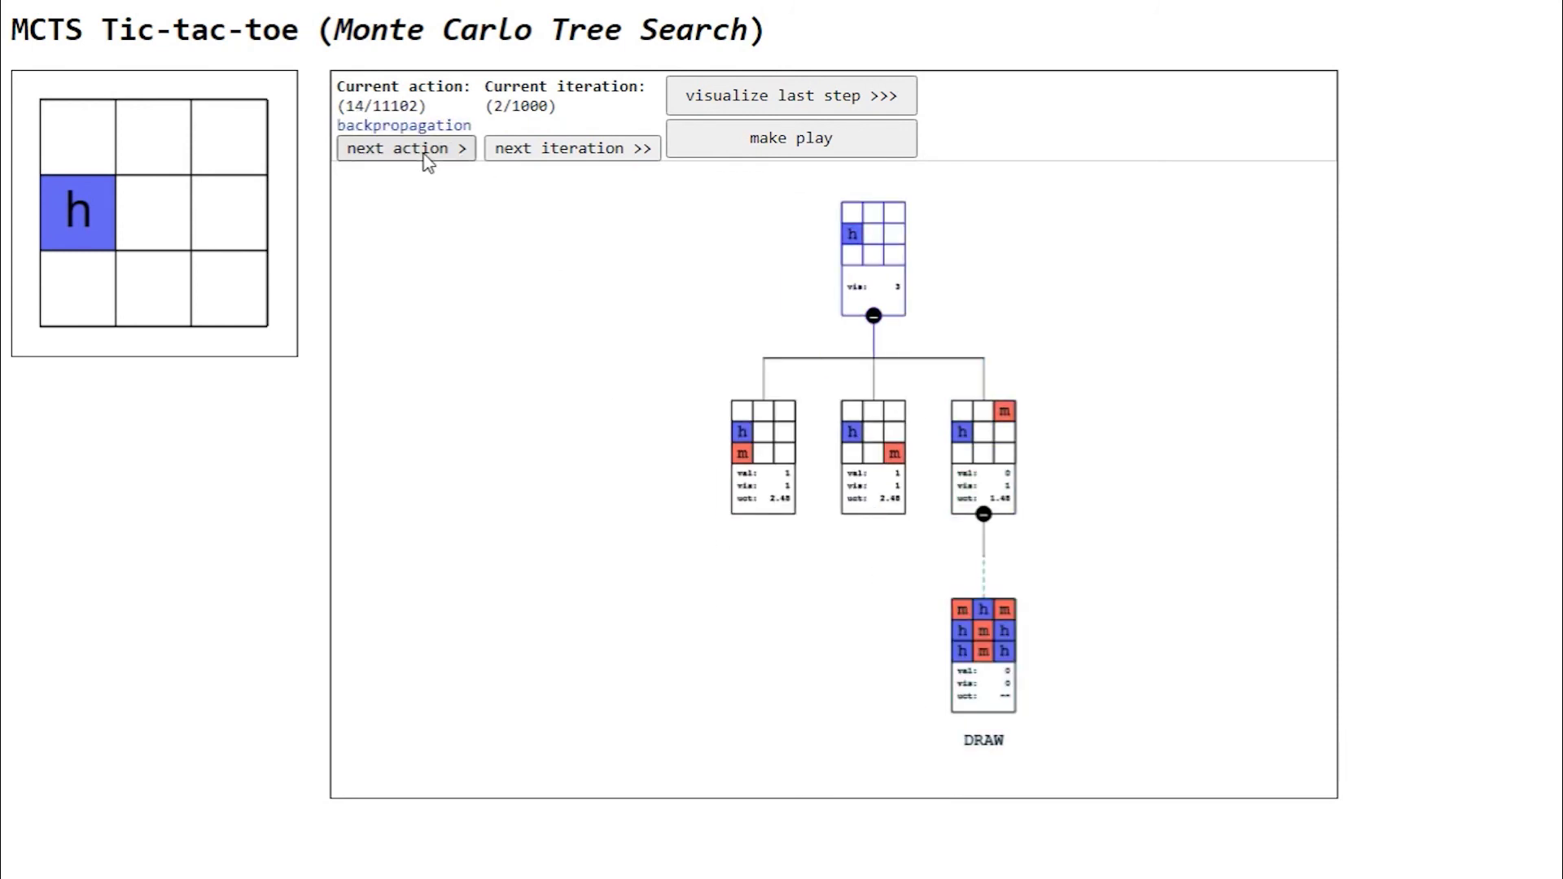
click(428, 162)
- Run iterations four through seven whole, reaching iteration 7/1000
click(537, 163)
click(538, 163)
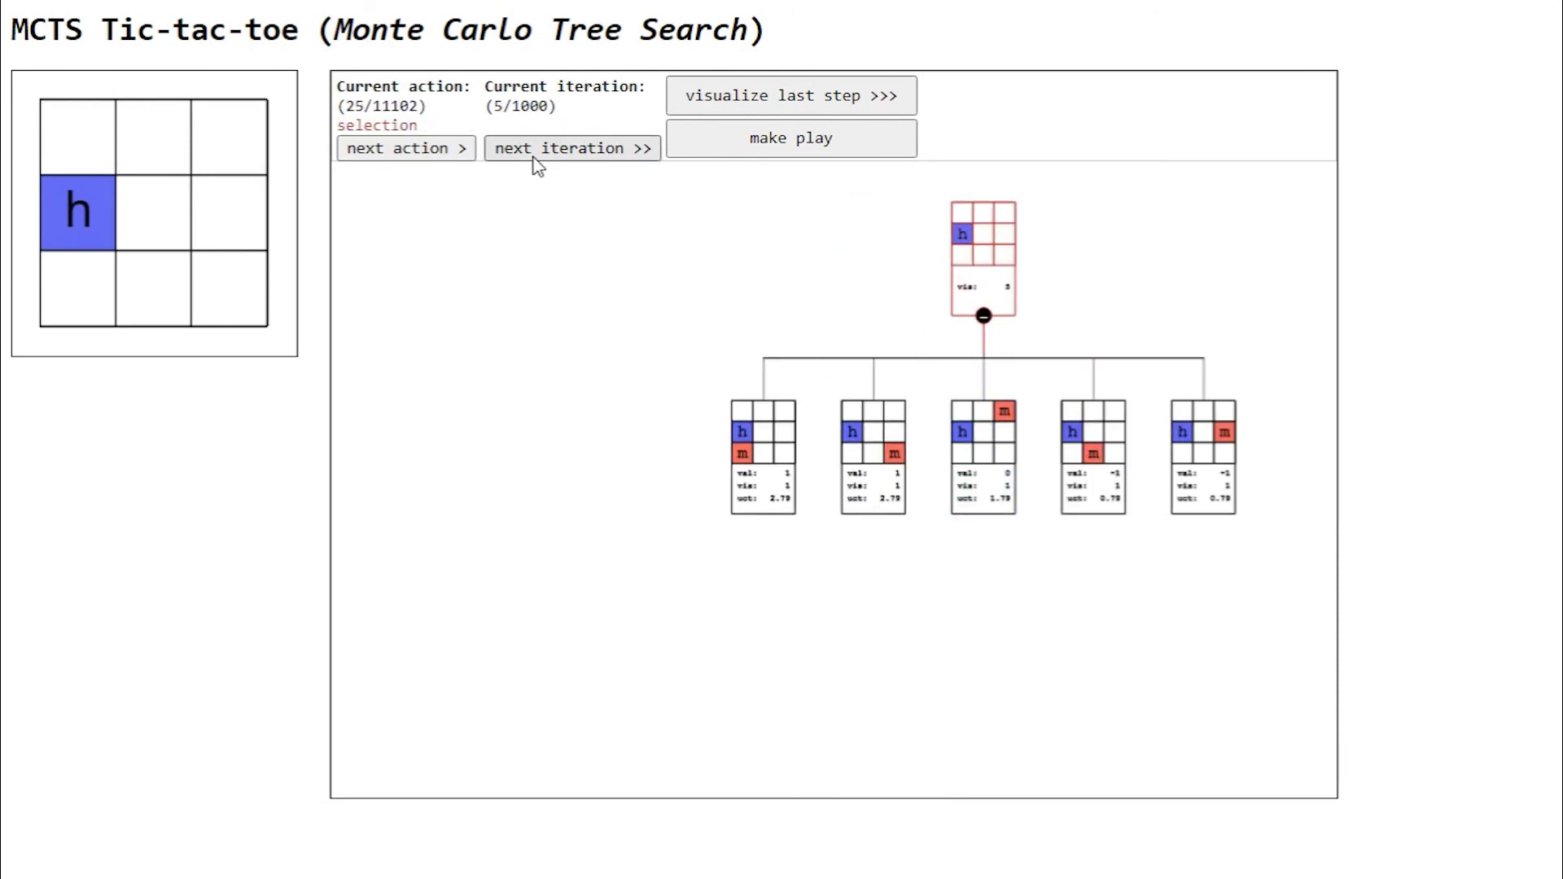
click(536, 160)
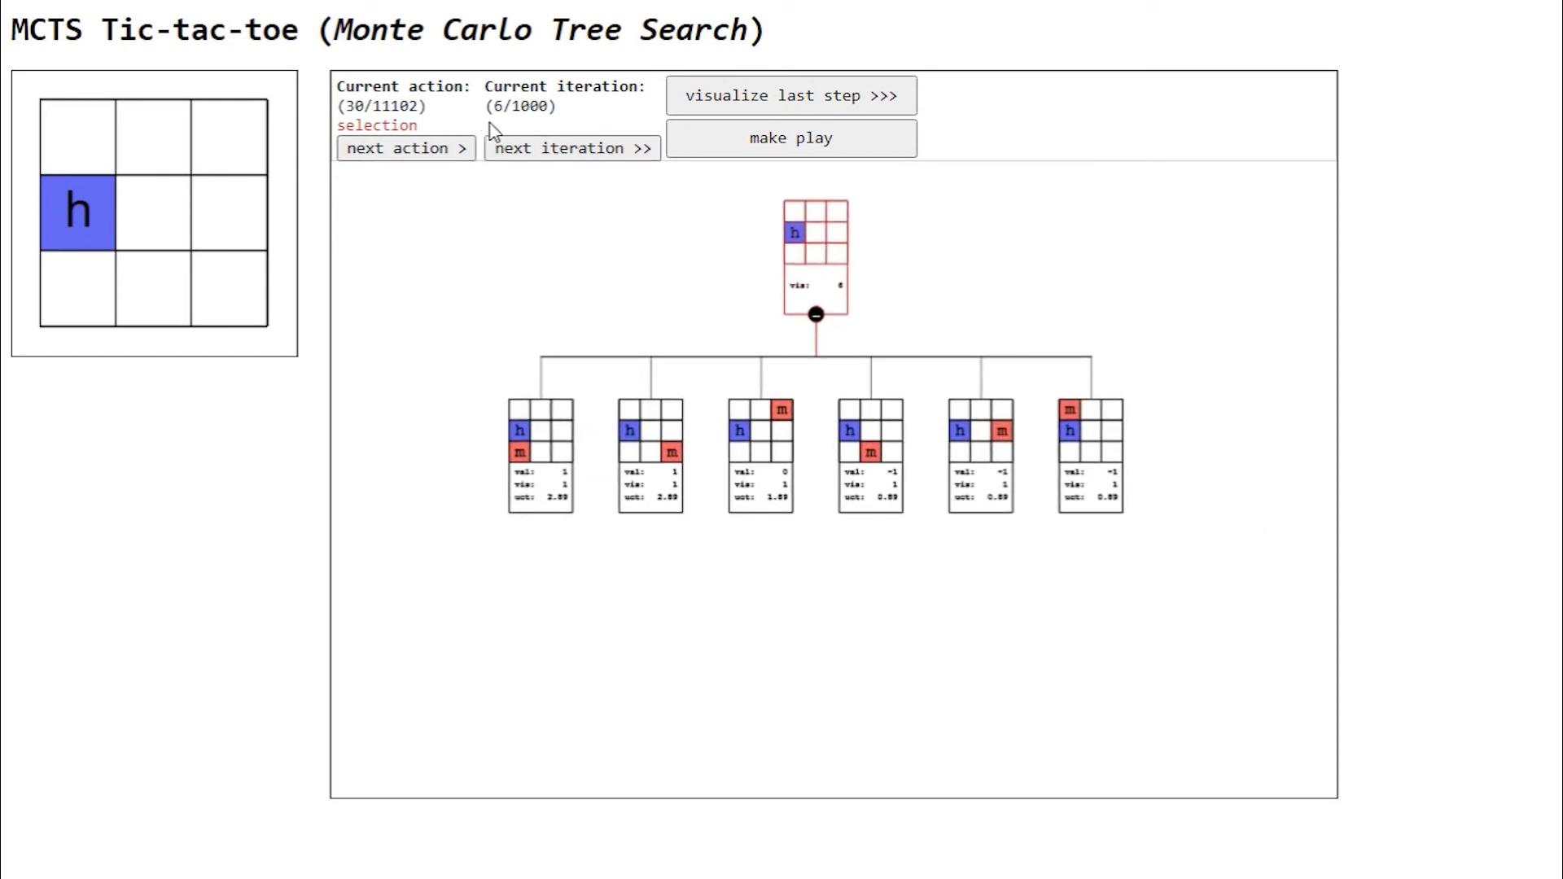
click(538, 159)
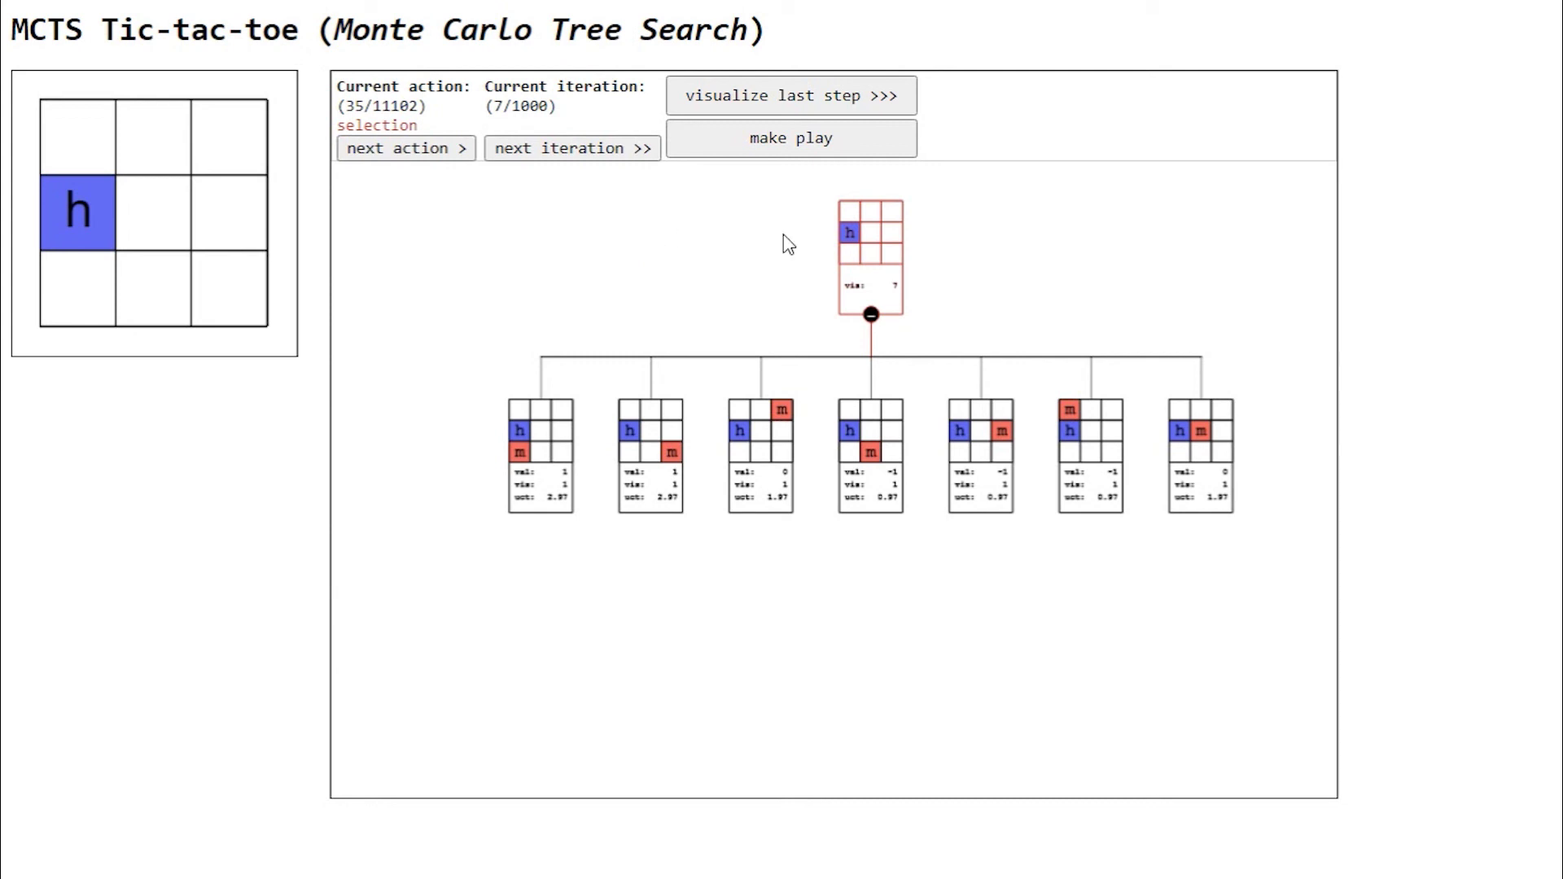
- Finish all 1000 iterations, then expand and collapse two child moves' replies
click(905, 95)
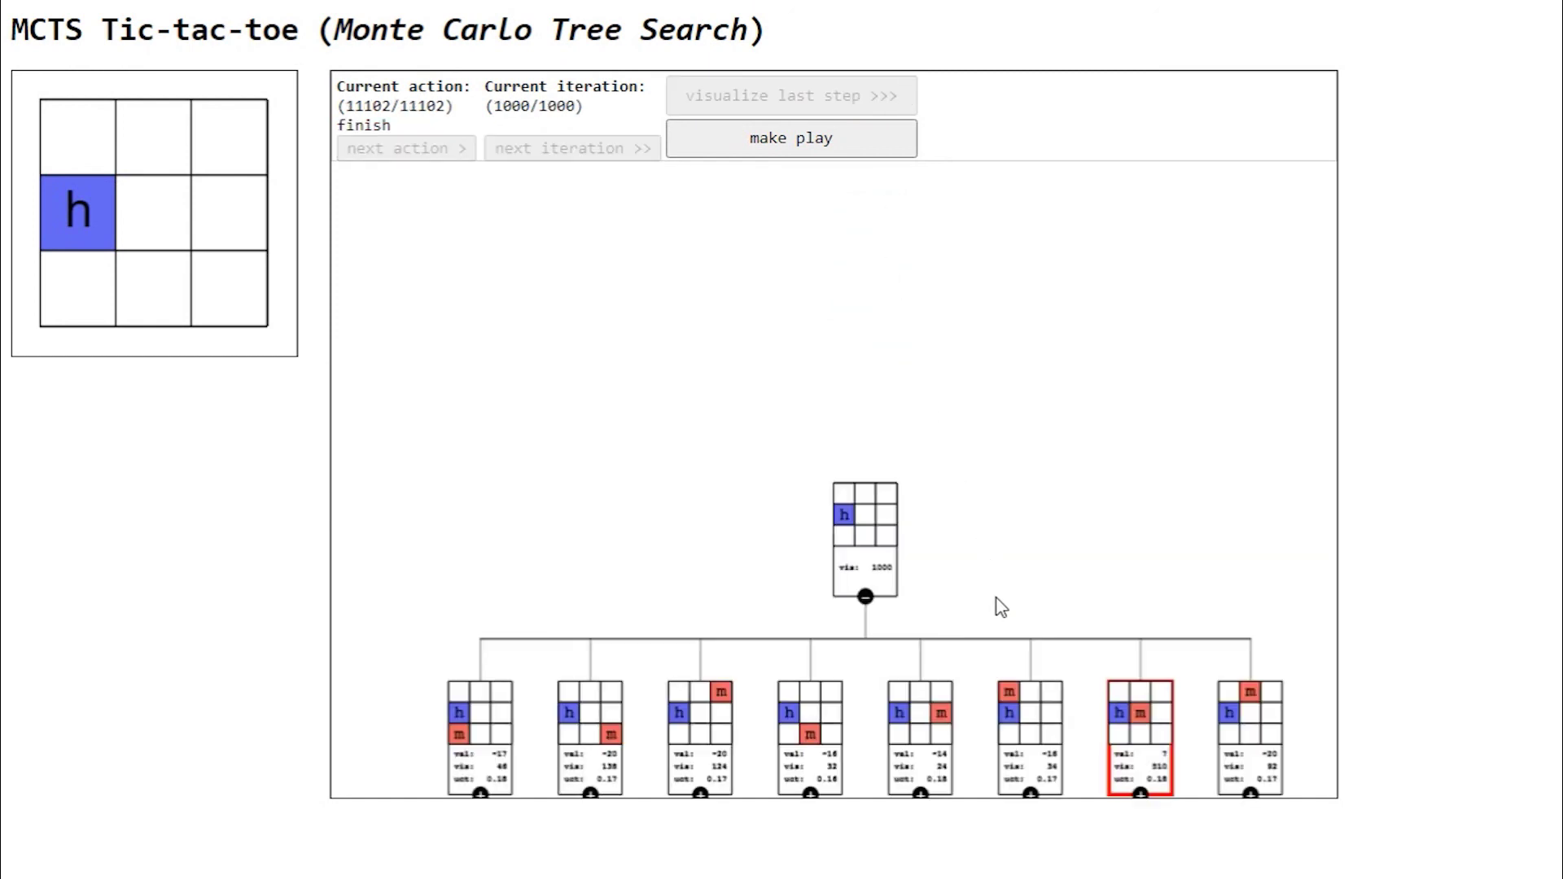
drag(1002, 609, 951, 334)
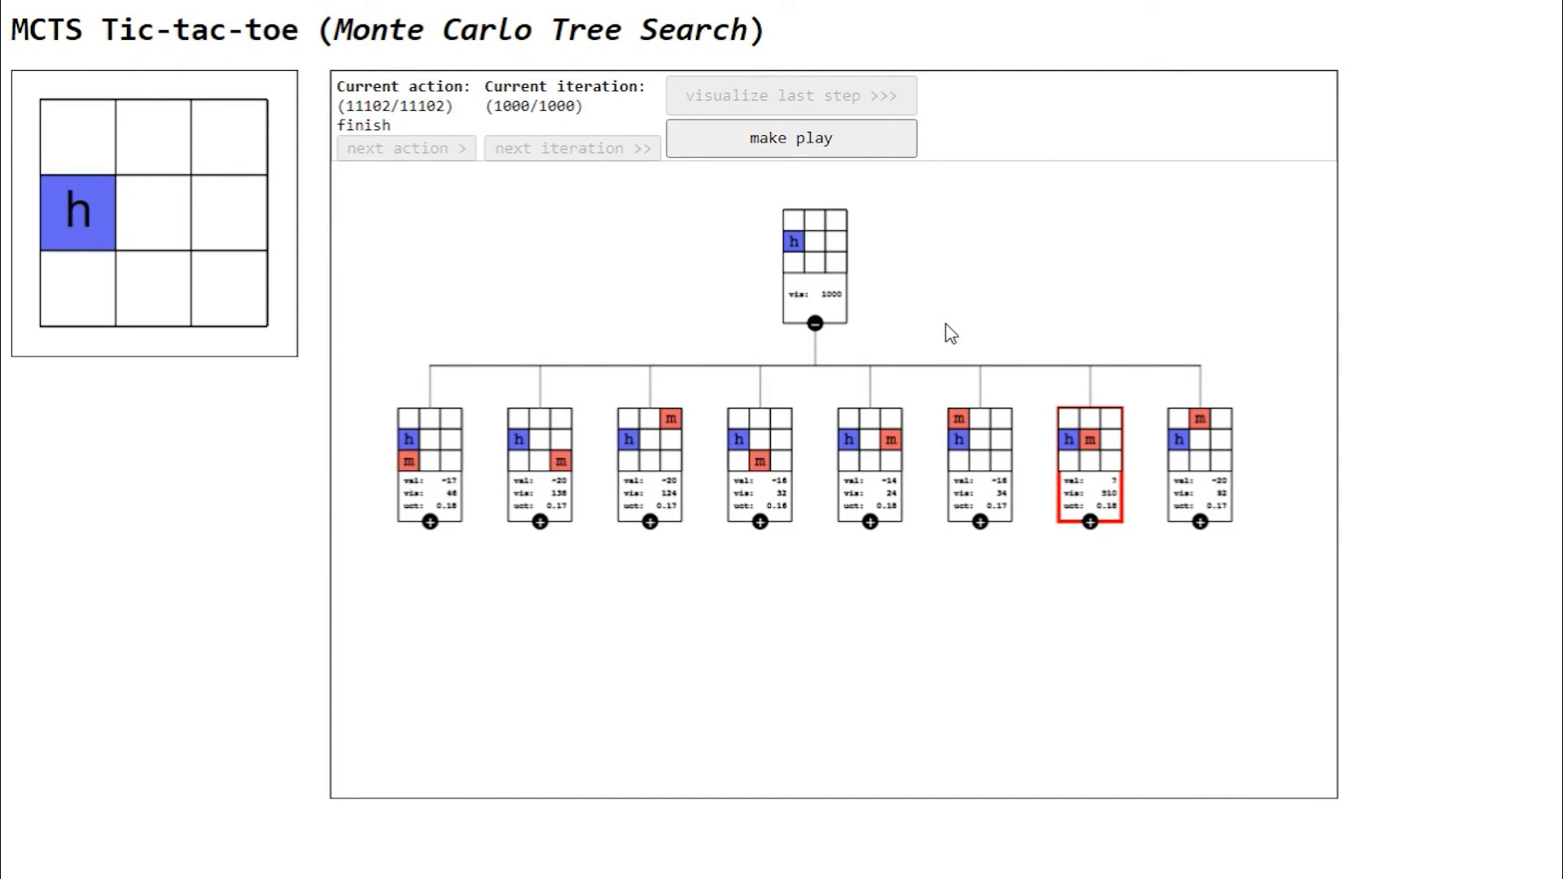
click(657, 492)
click(657, 492)
click(853, 480)
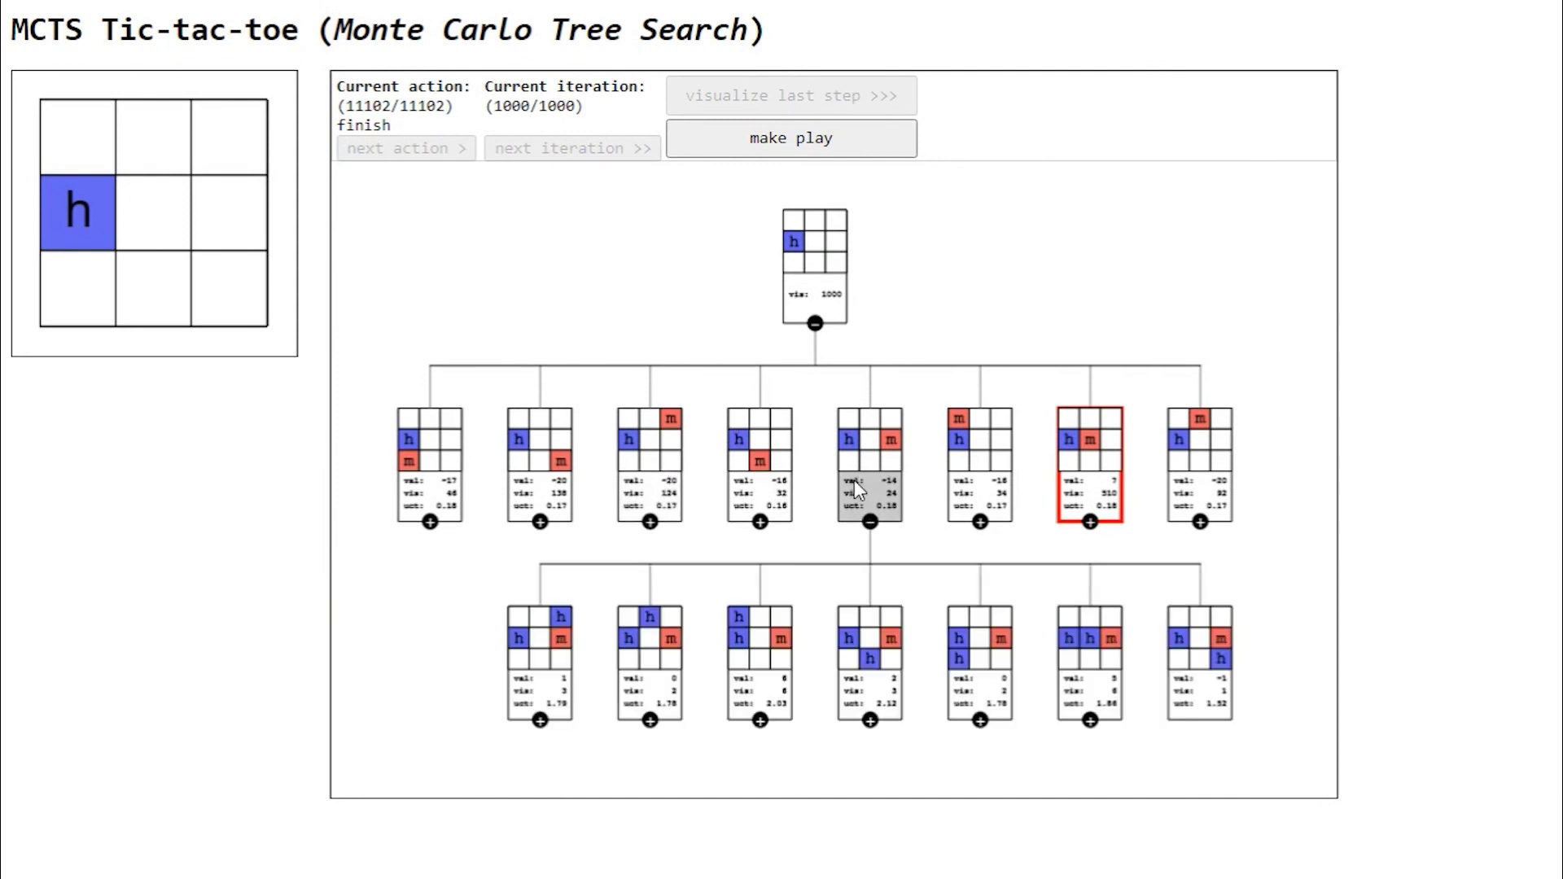
click(853, 481)
- Pan and zoom in on the tree to see the later children, including the 510-visit centre reply
drag(1170, 511, 945, 501)
scroll(943, 493, up, 4)
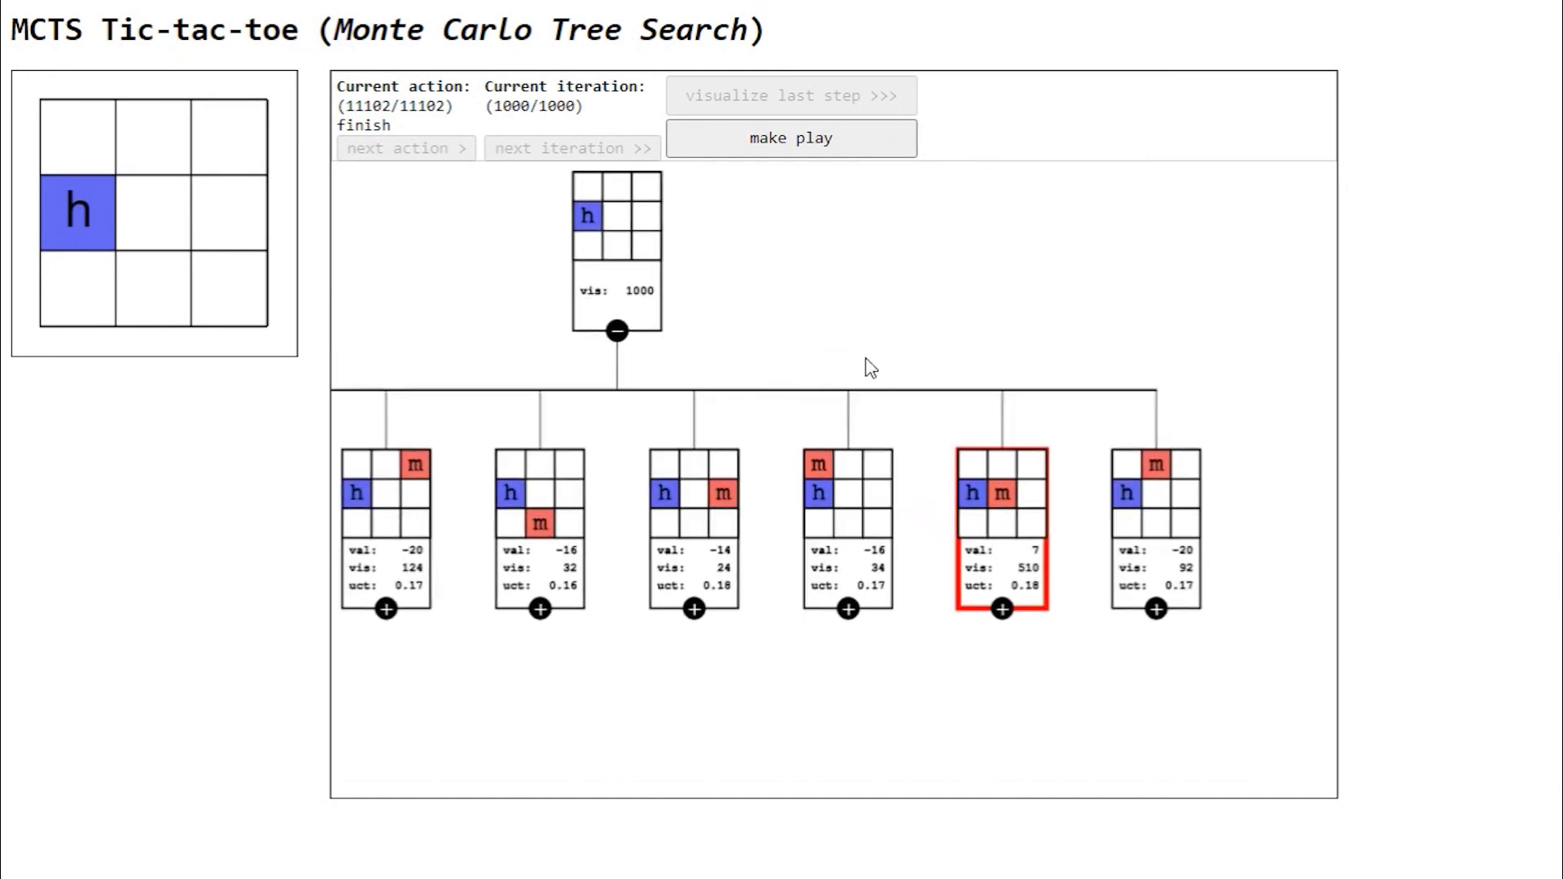
scroll(1012, 382, up, 1)
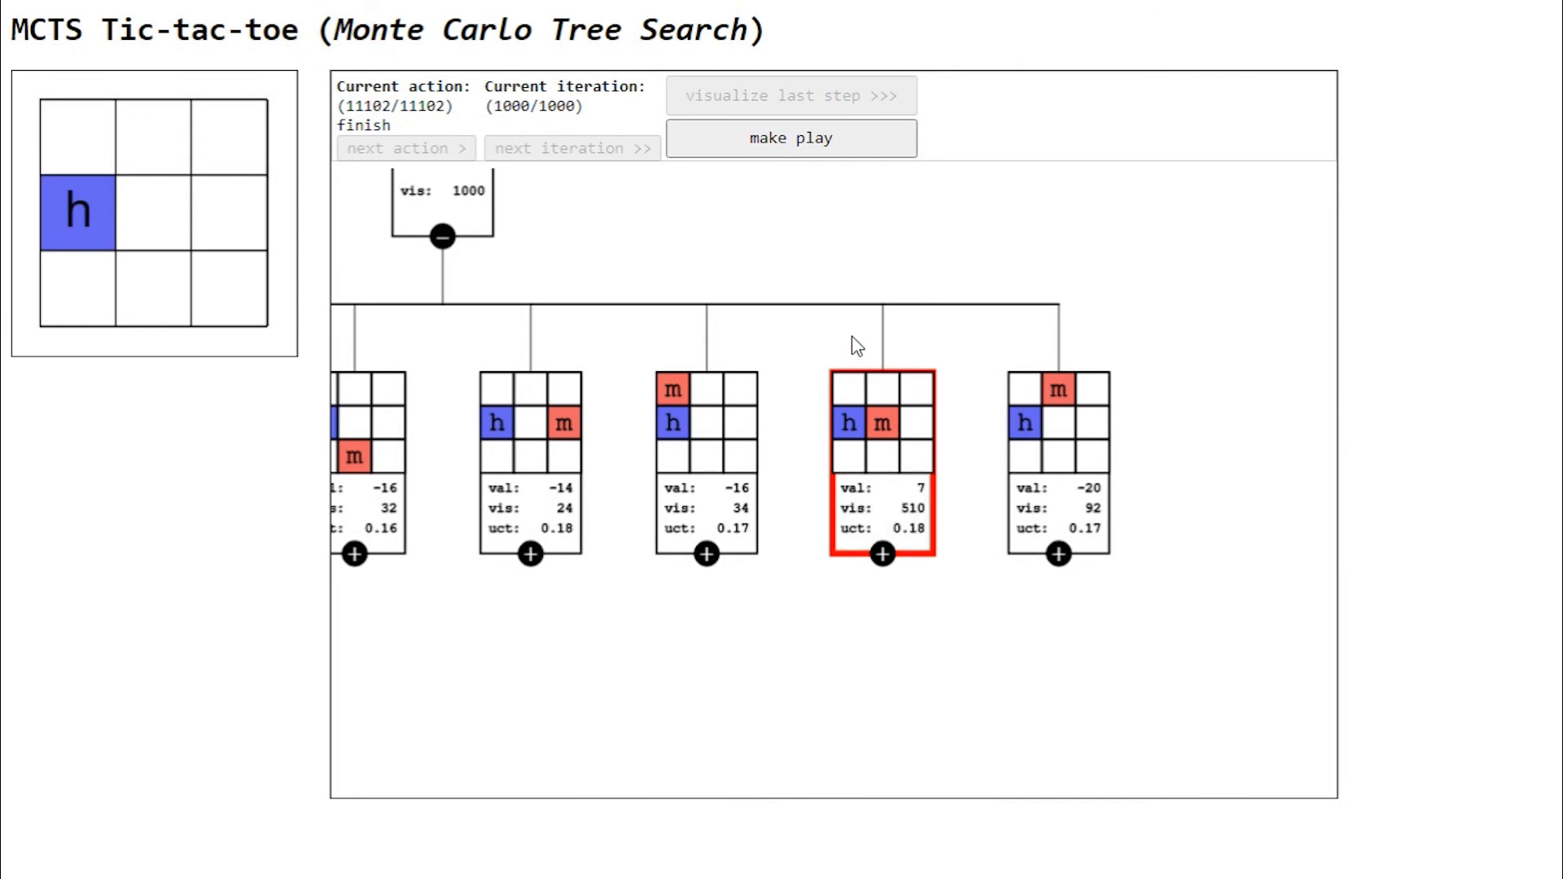
drag(852, 356, 893, 412)
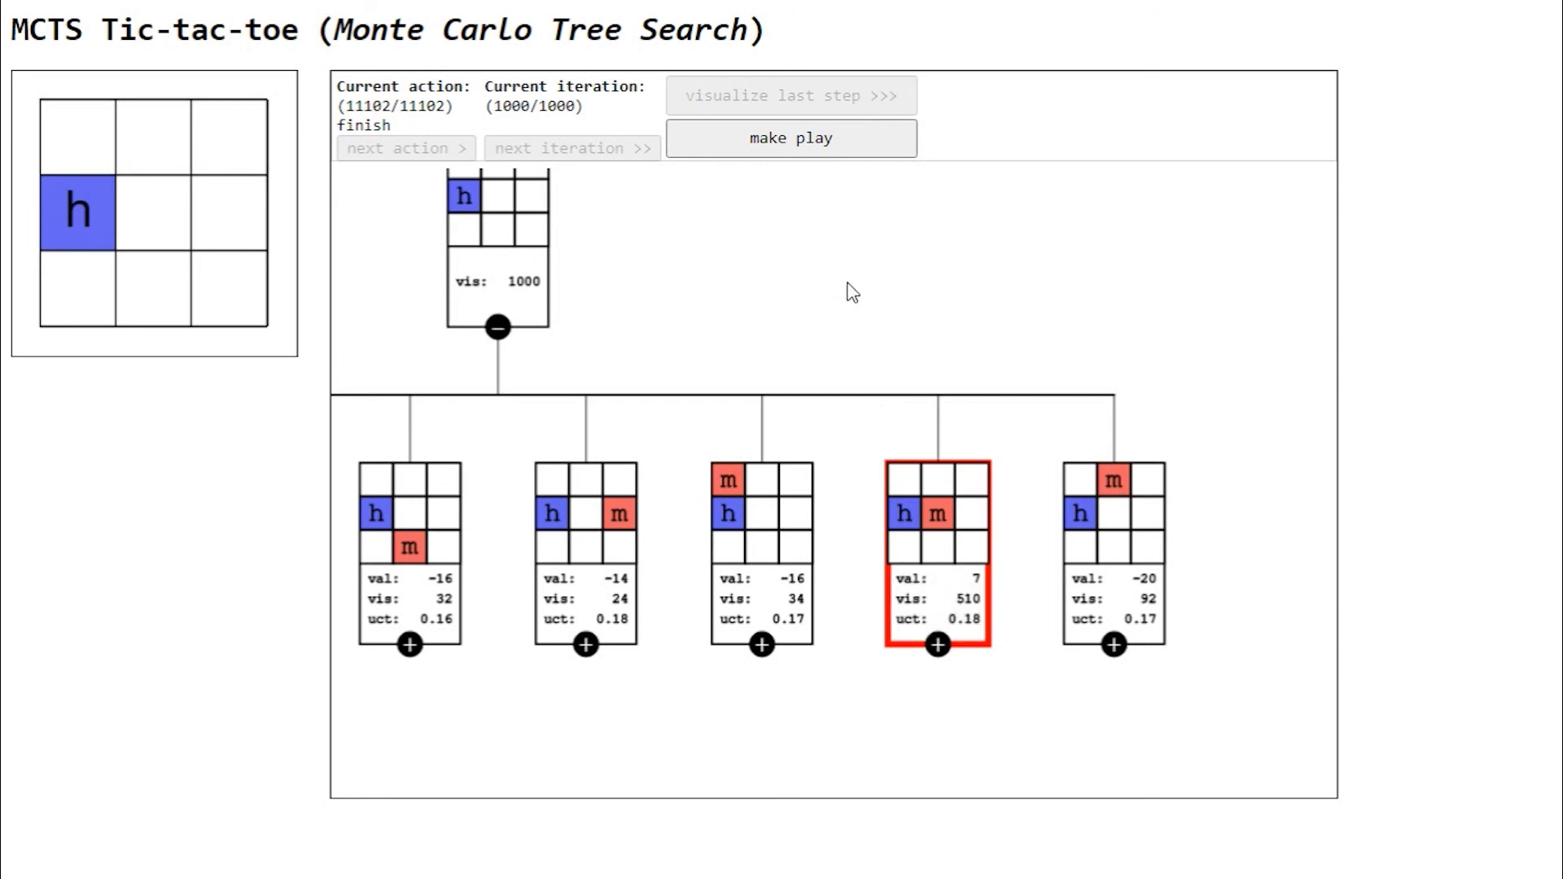
- Play the machine's centre move, place an h bottom-right, and start a new machine search
click(825, 146)
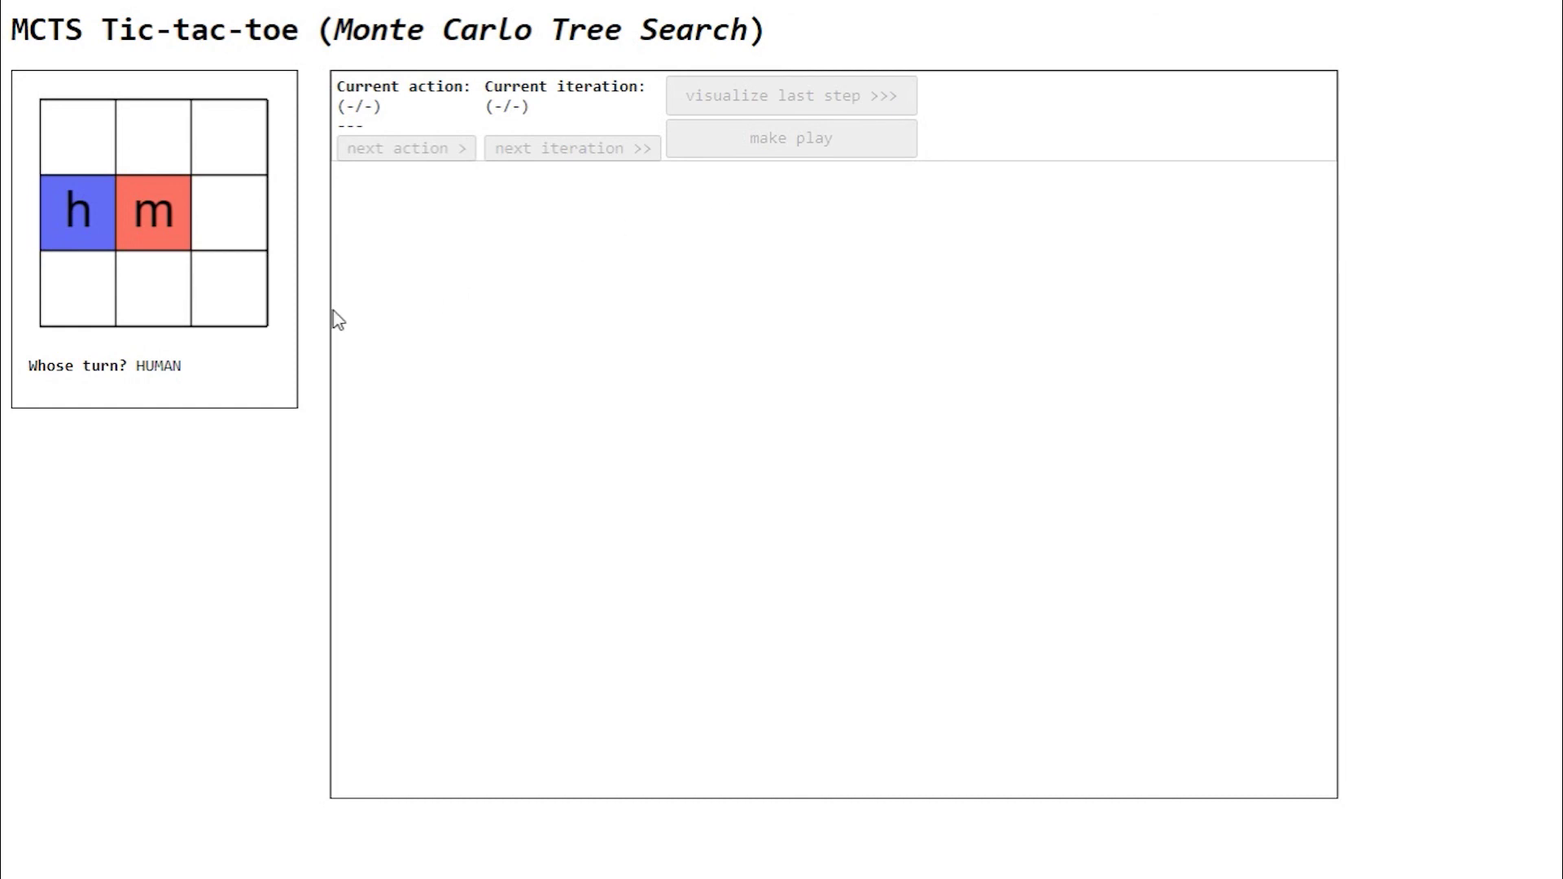
click(245, 288)
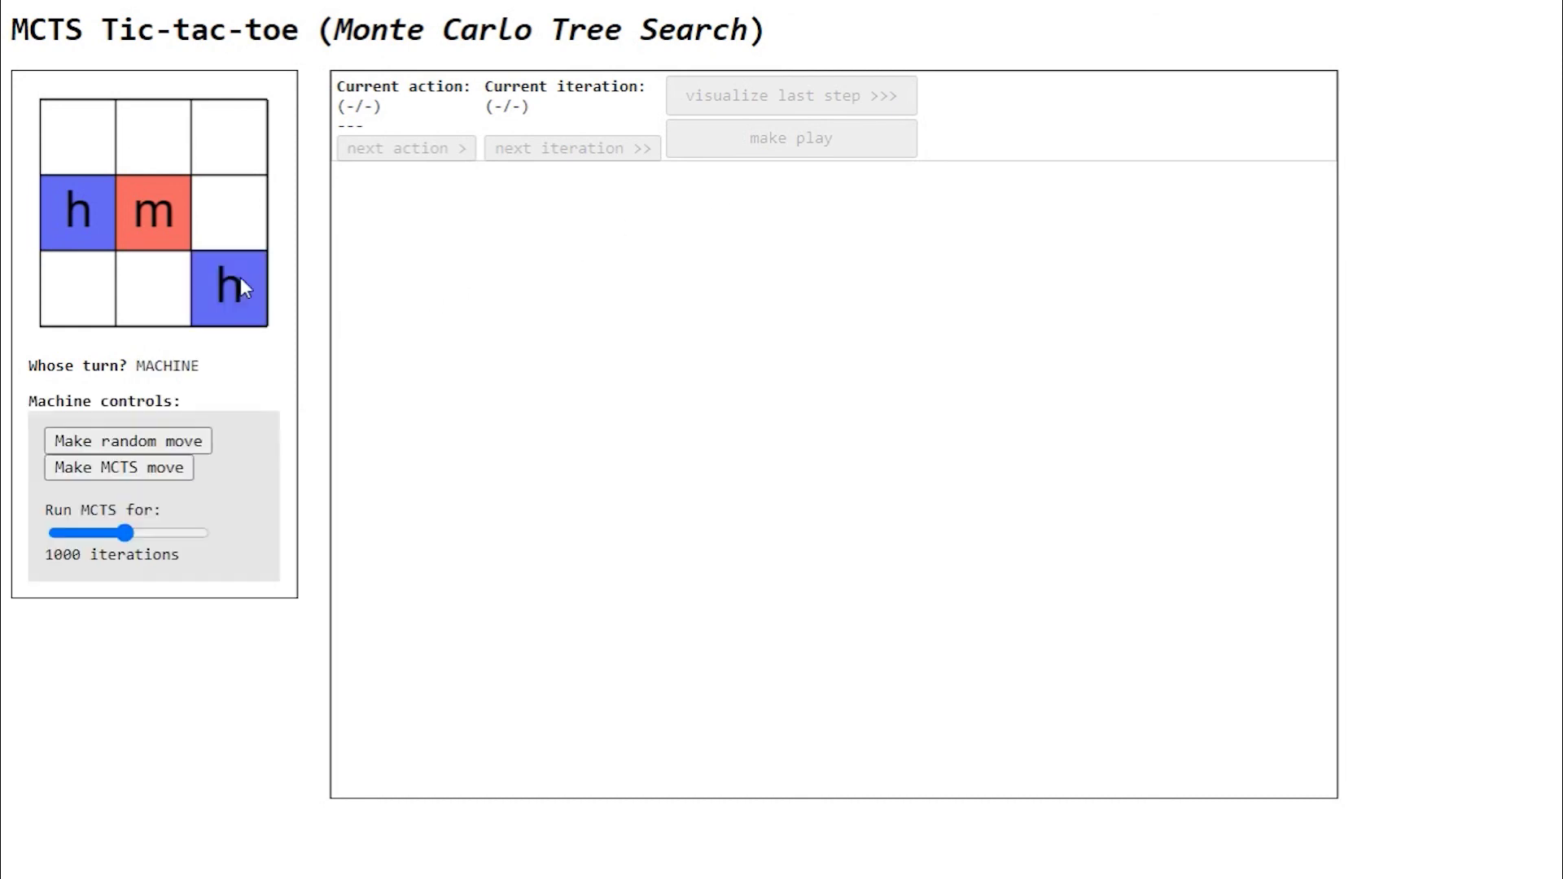
click(163, 465)
- Play the machine's move, place an h top-right, and let the machine win down the middle column
click(780, 143)
click(229, 136)
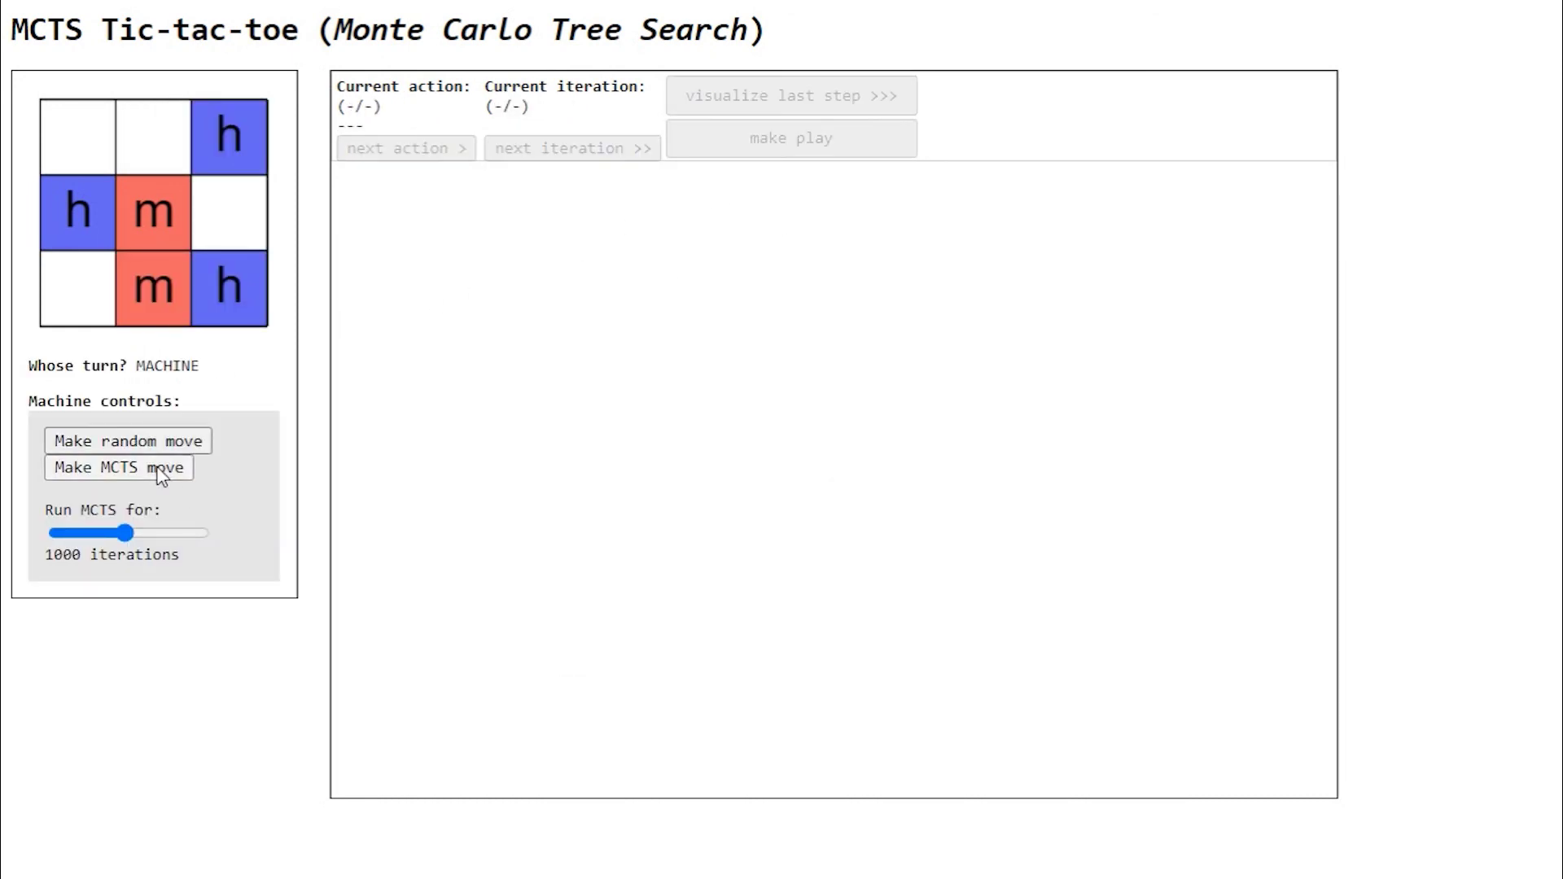
click(163, 466)
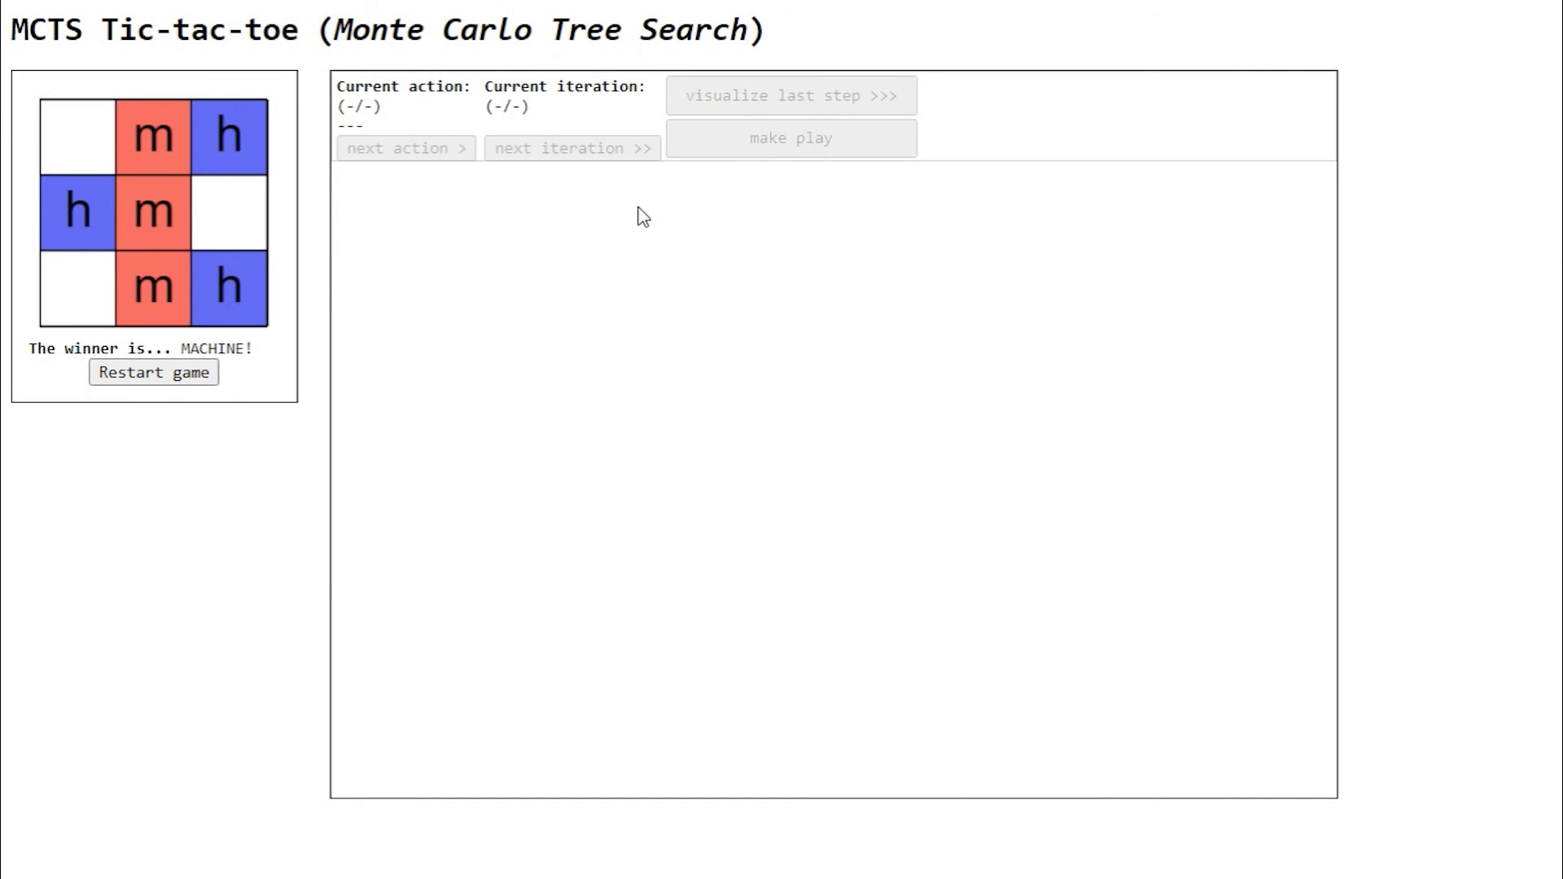